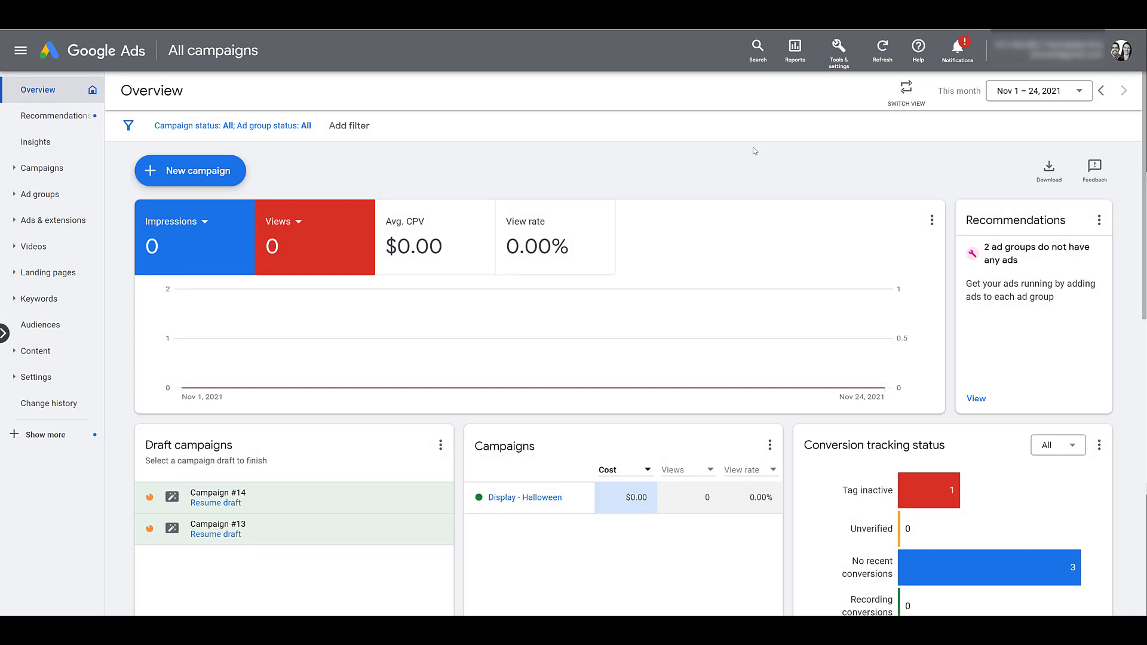
Open Reach Planner from the Planning section of the Tools & settings menu
left_click(839, 67)
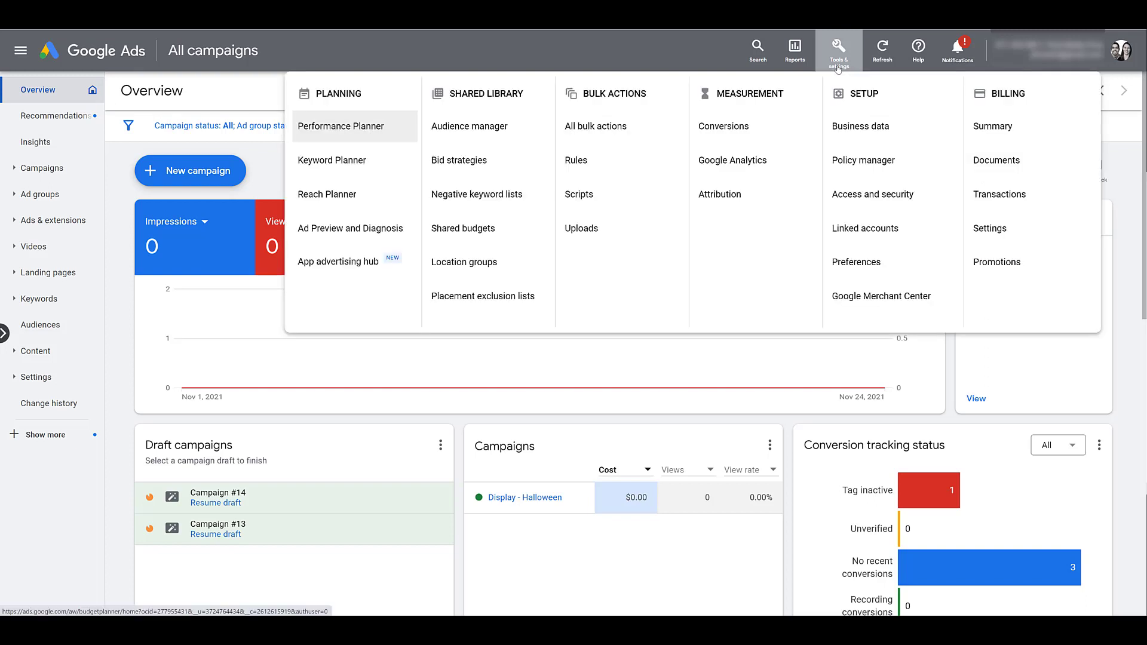
left_click(368, 197)
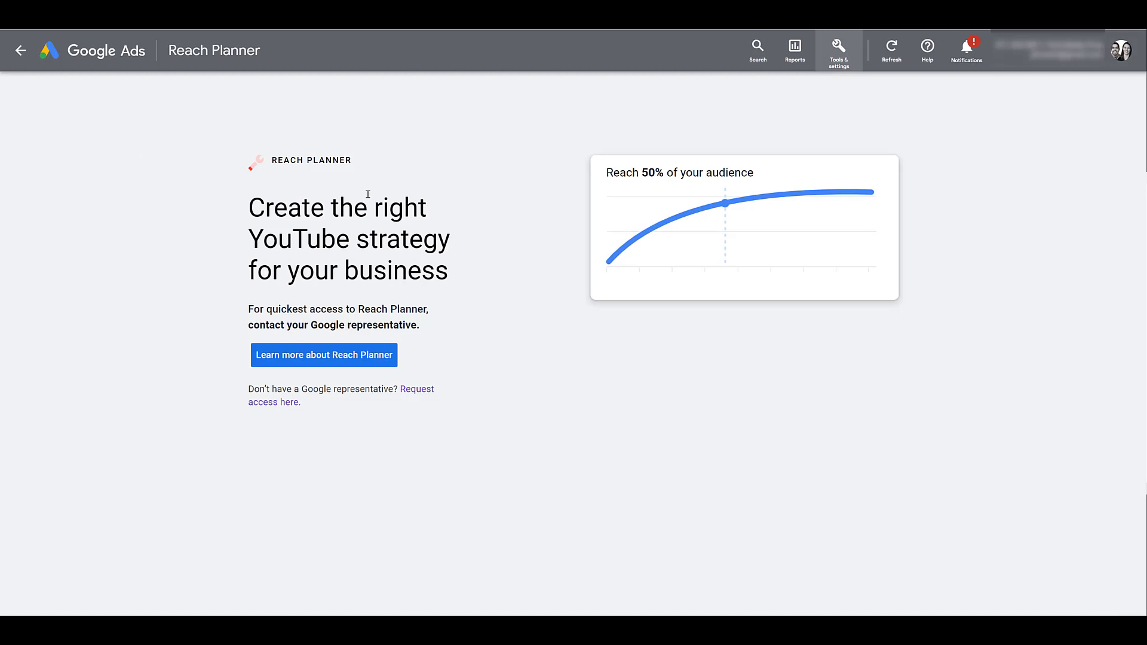
Request access to Reach Planner to reach its welcome page
left_click(421, 391)
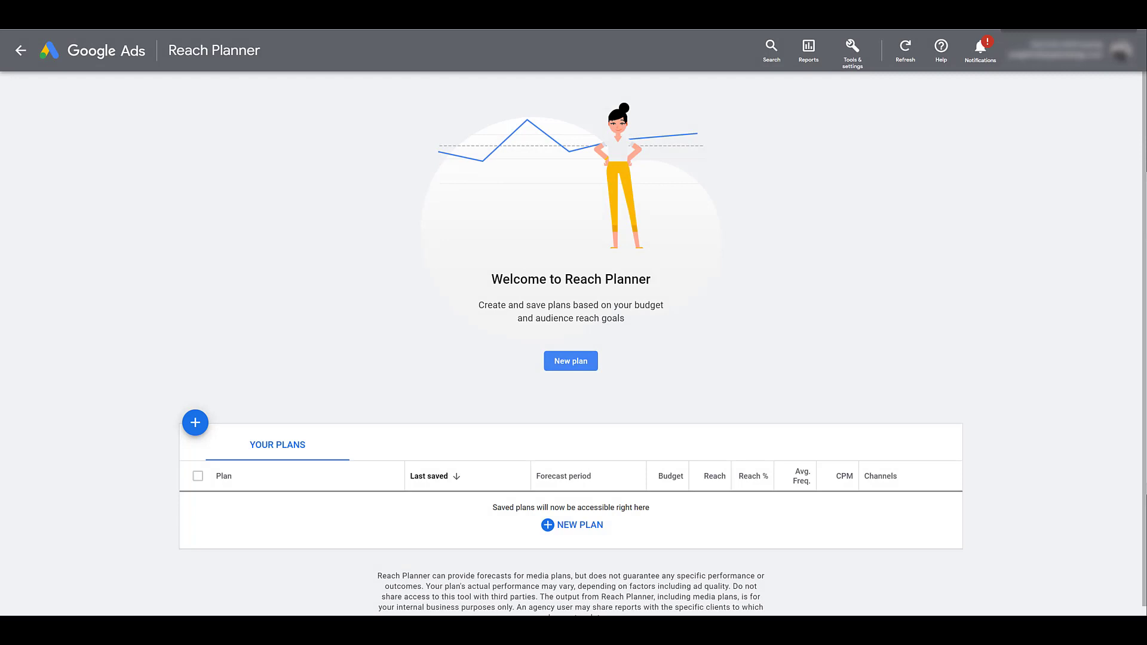
left_click(856, 63)
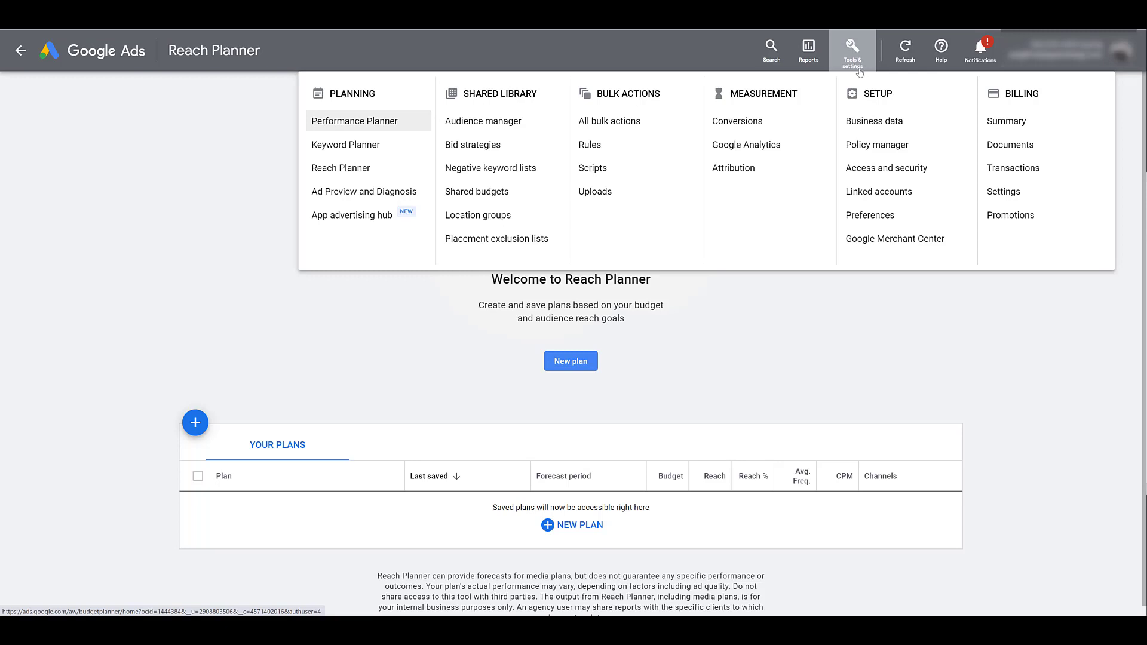
left_click(890, 301)
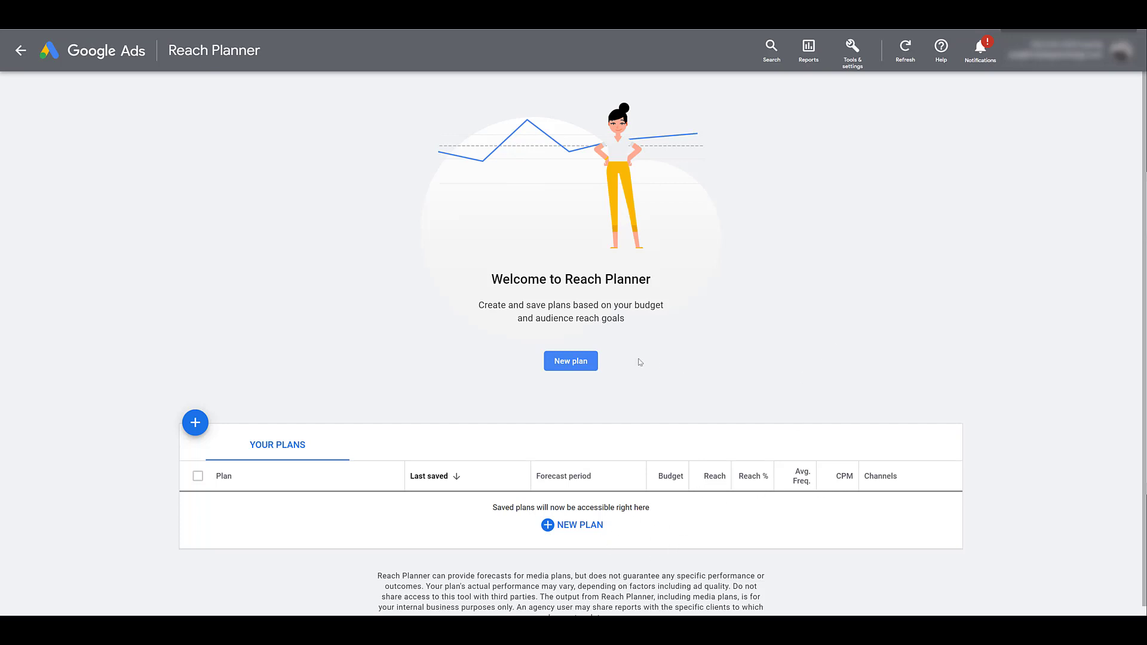
Start a new plan with the Awareness goal and YouTube as the only channel
left_click(570, 360)
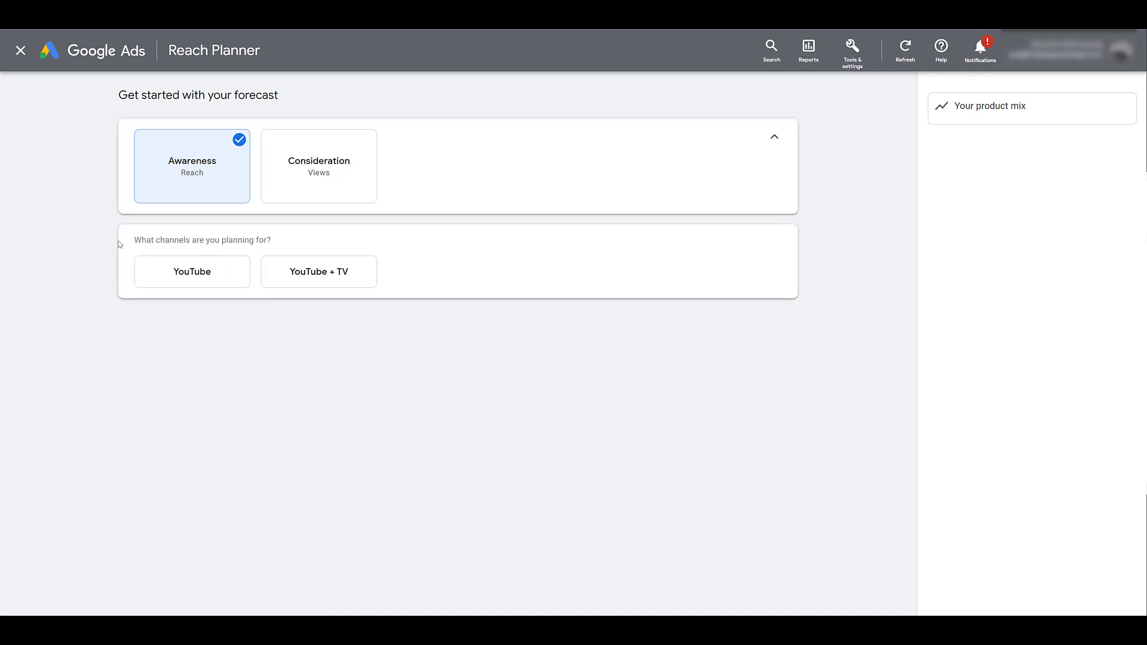
left_click(184, 280)
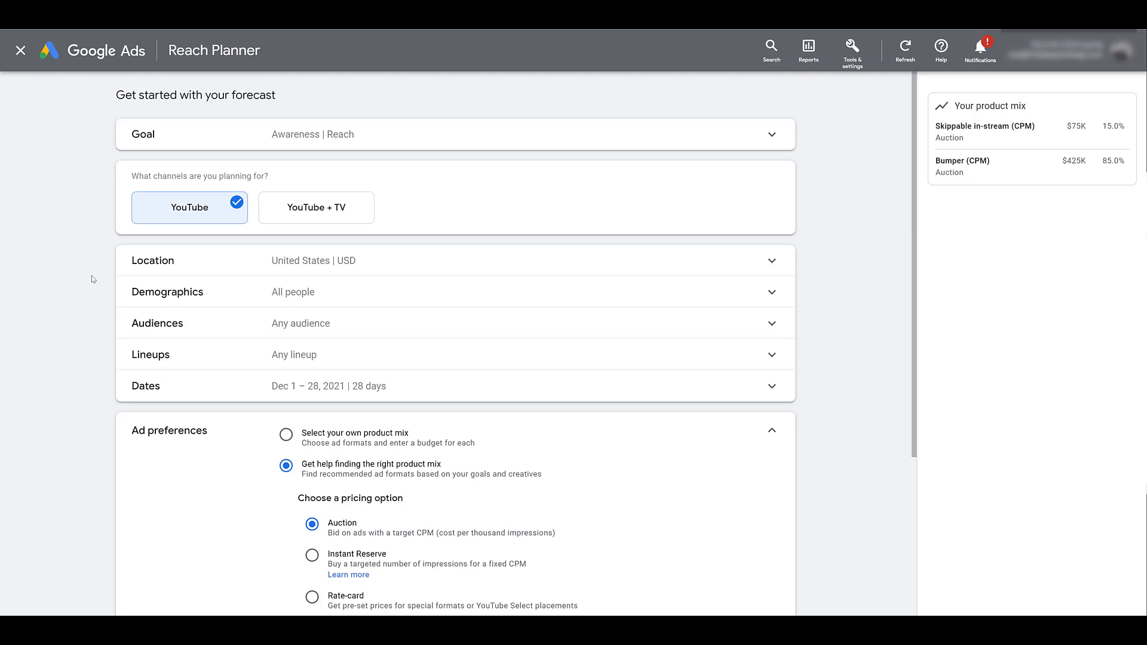
Expand Location to show United States with US Dollar (USD $) currency
left_click(439, 270)
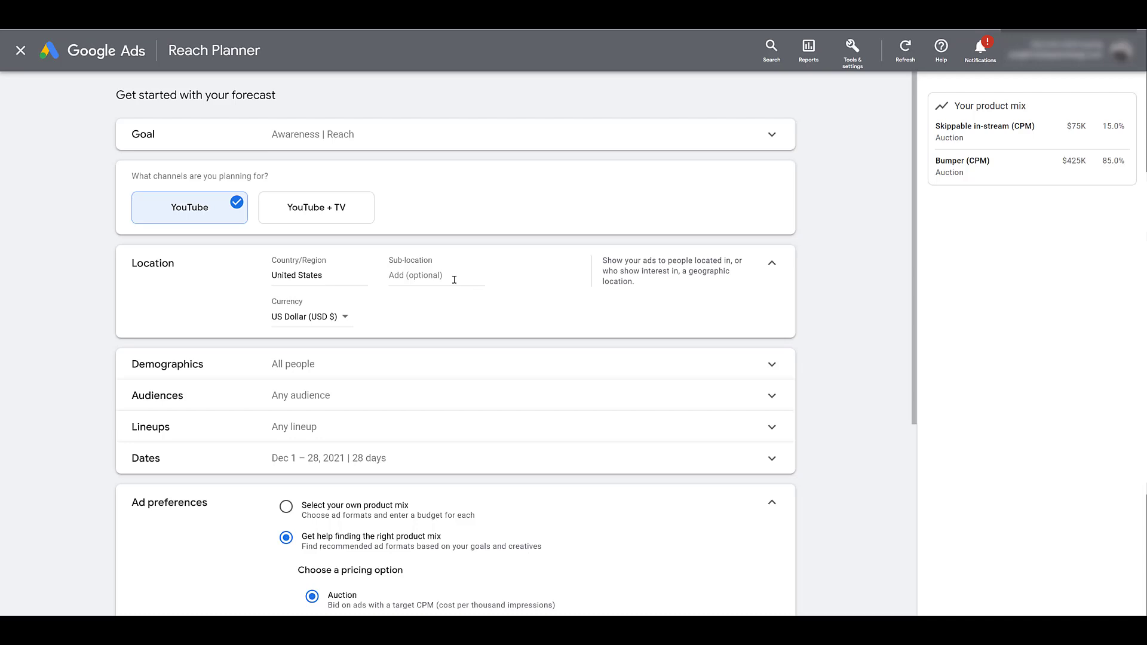
left_click(454, 280)
scroll(502, 328, "down", 3)
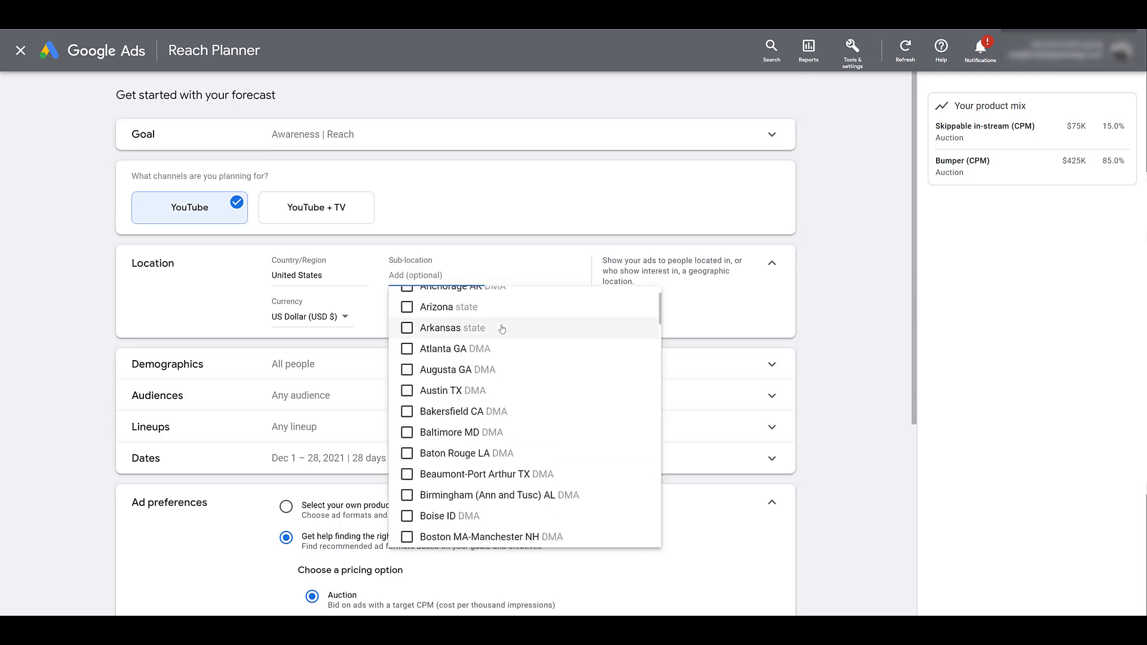
scroll(502, 328, "down", 6)
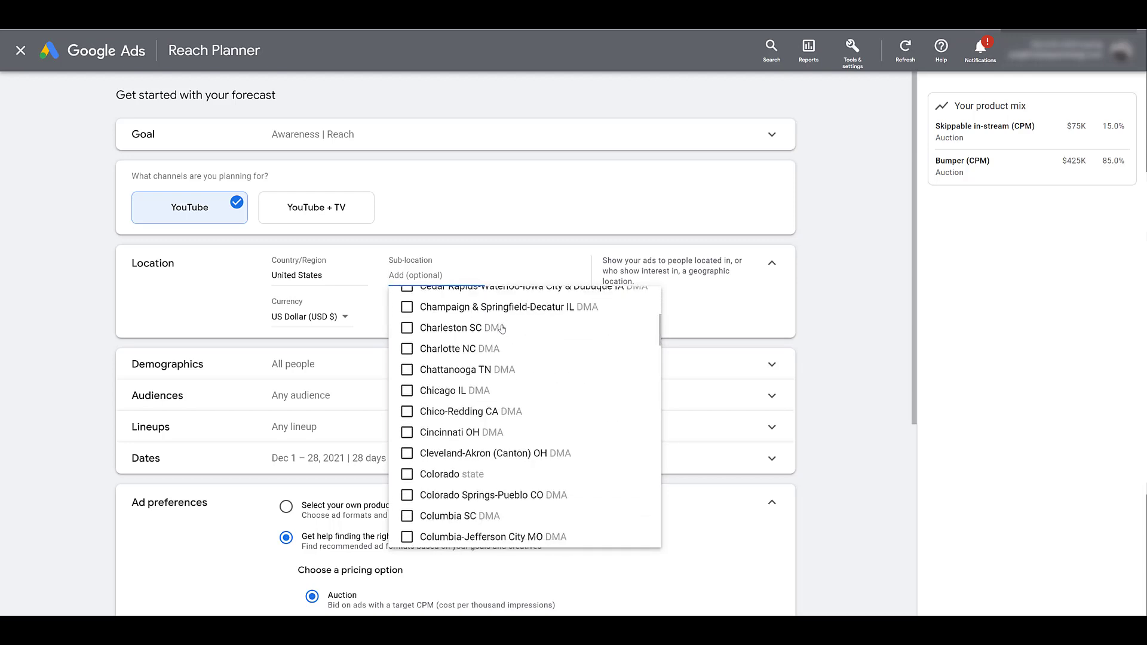
scroll(501, 328, "down", 5)
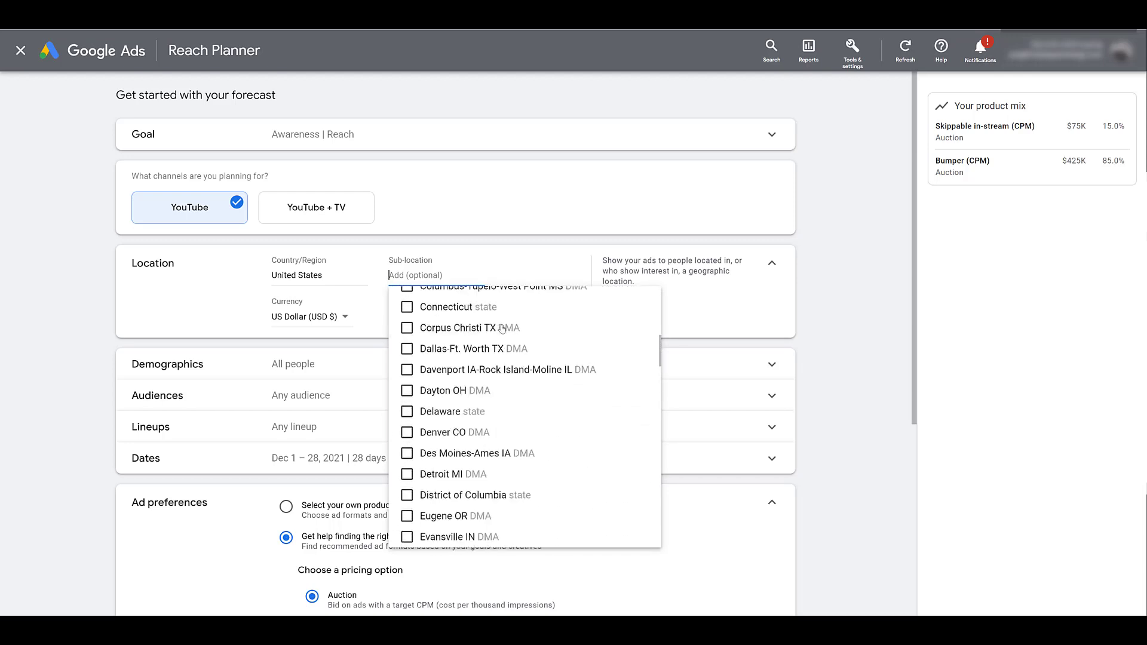
scroll(501, 329, "down", 3)
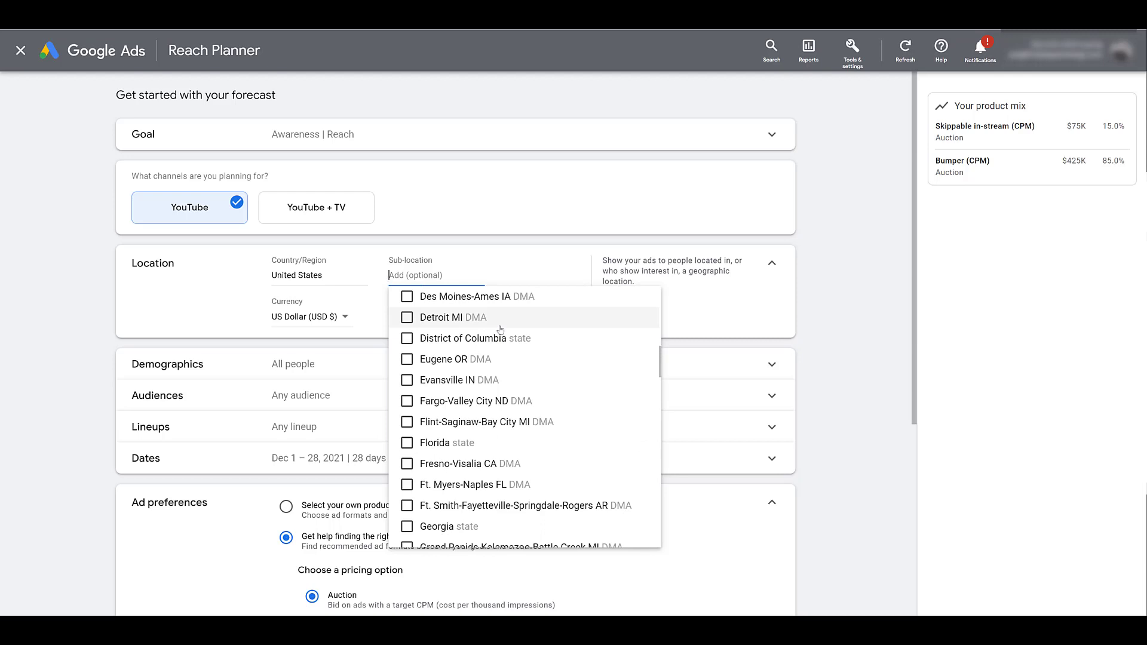
scroll(500, 329, "down", 3)
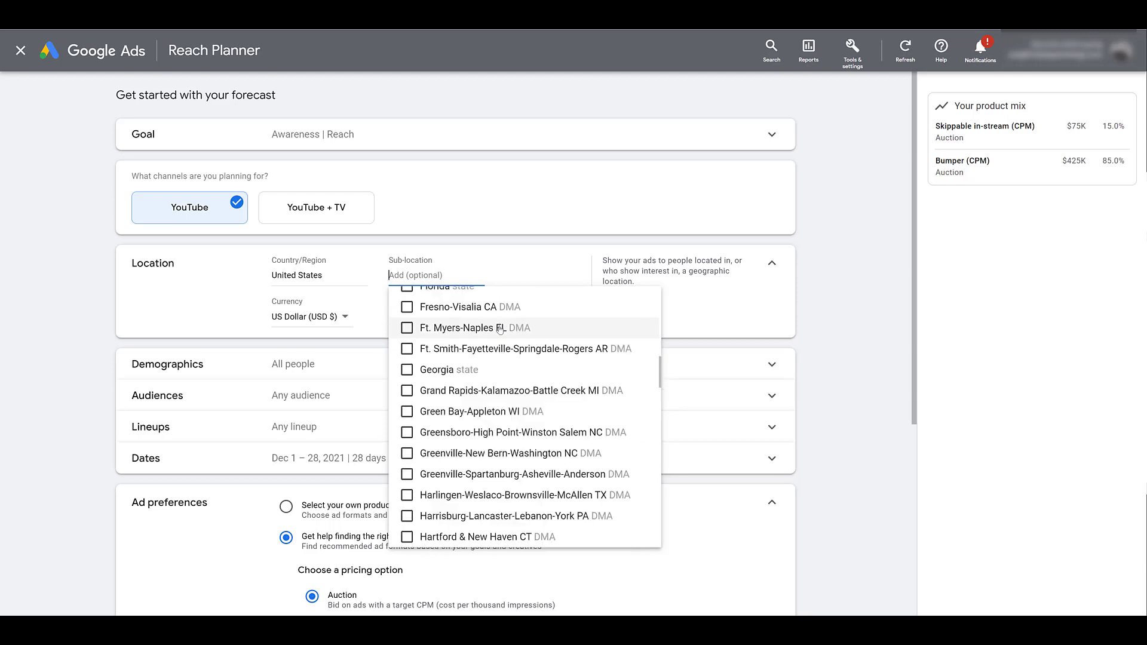
left_click(341, 323)
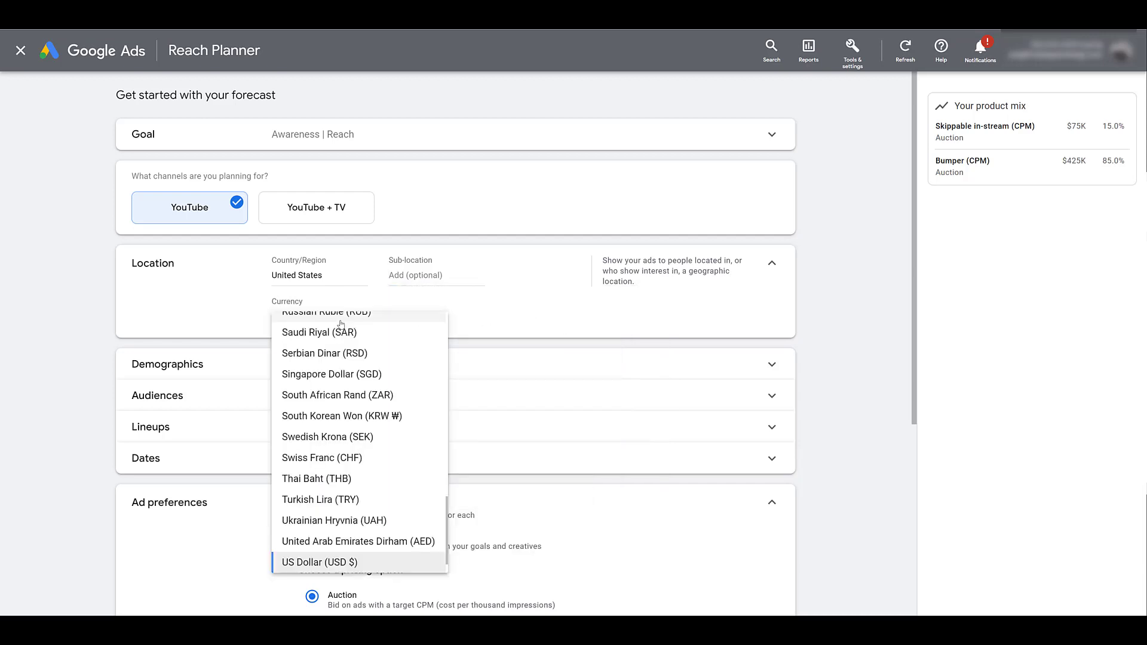
left_click(515, 310)
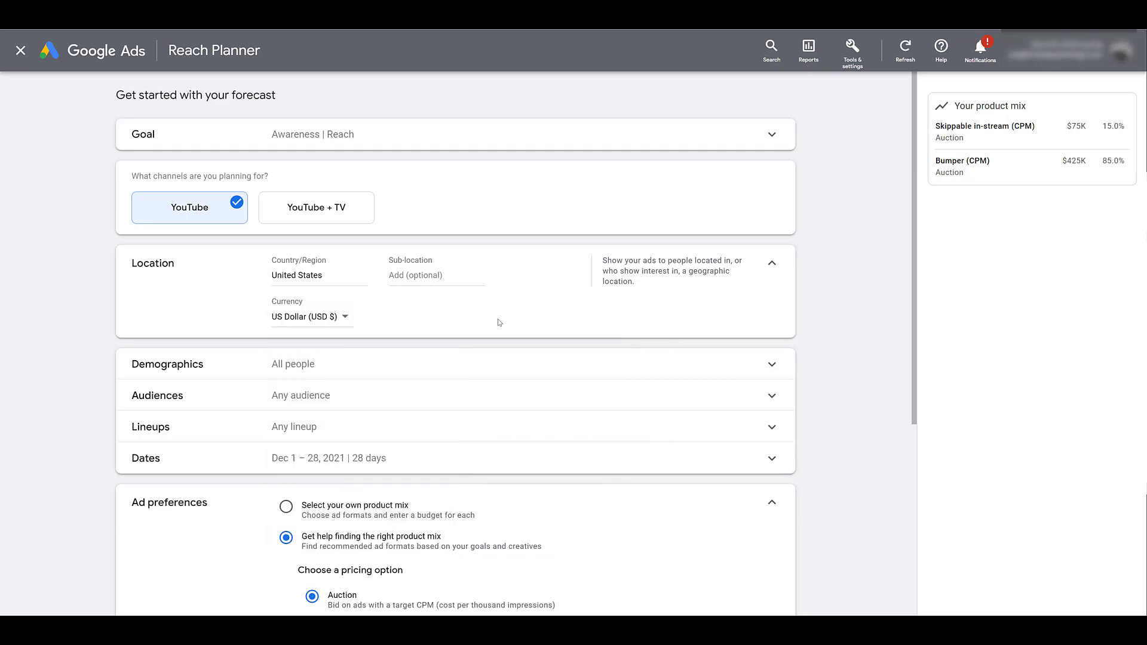
Expand Demographics, try a specific age range of 18 to 65+, then revert to All people
left_click(469, 366)
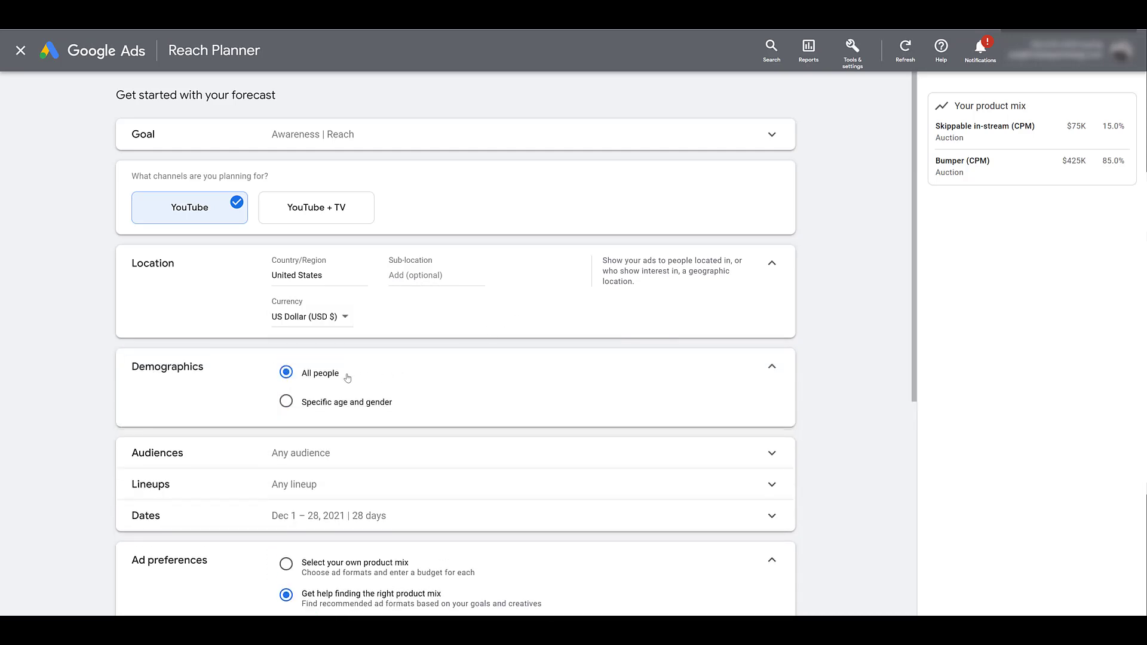
left_click(347, 410)
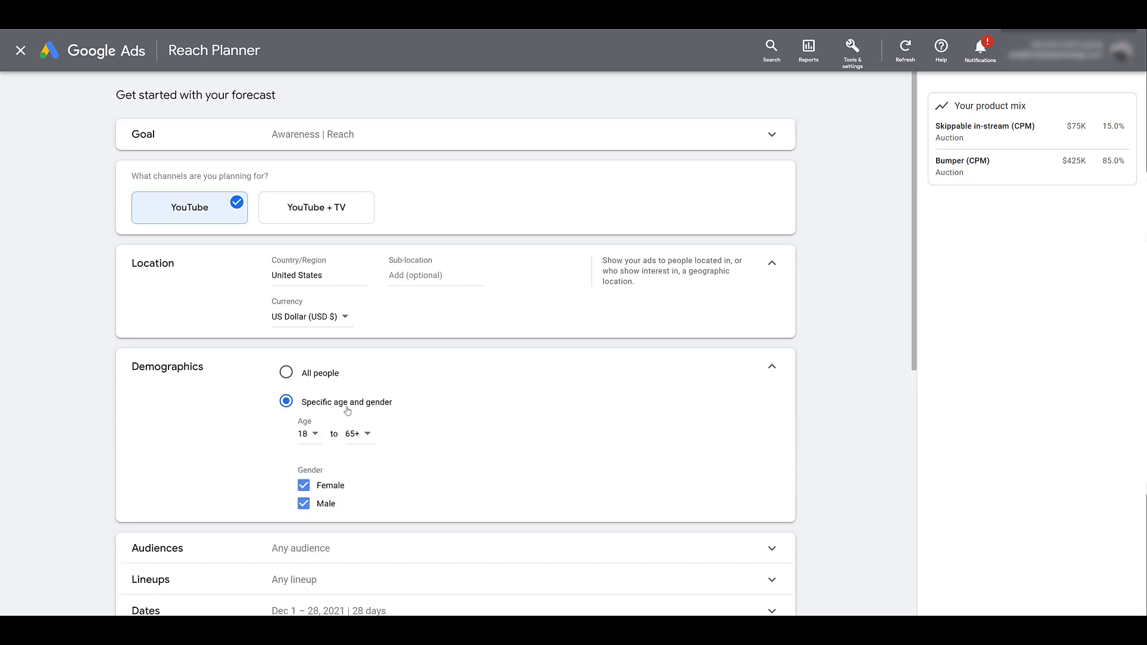
left_click(315, 437)
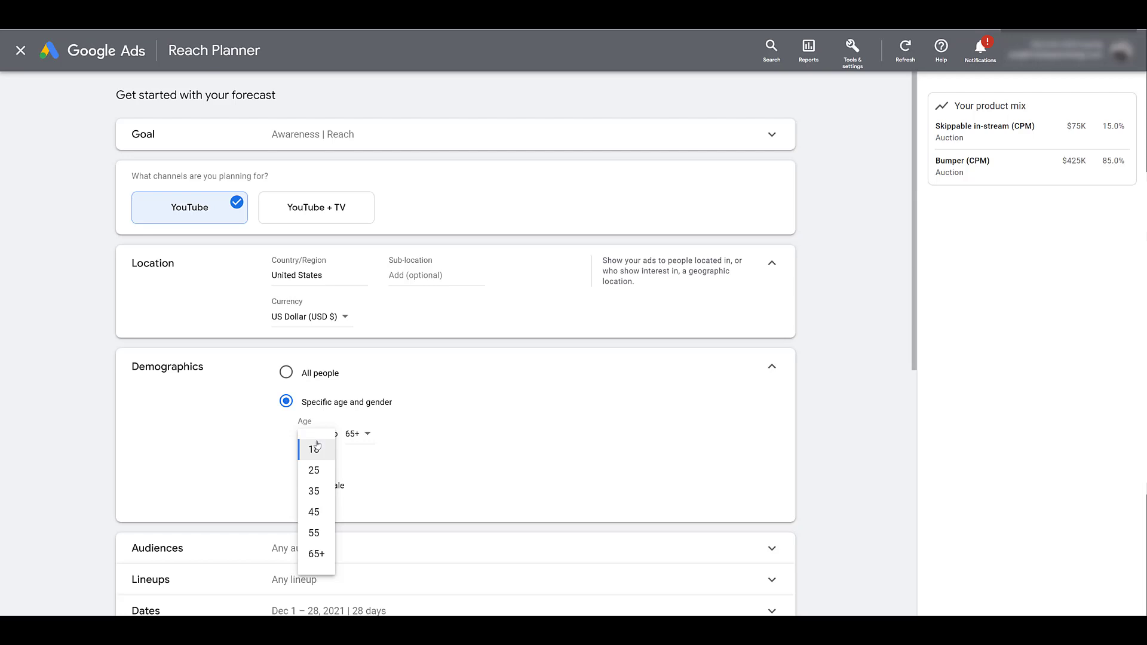
left_click(370, 445)
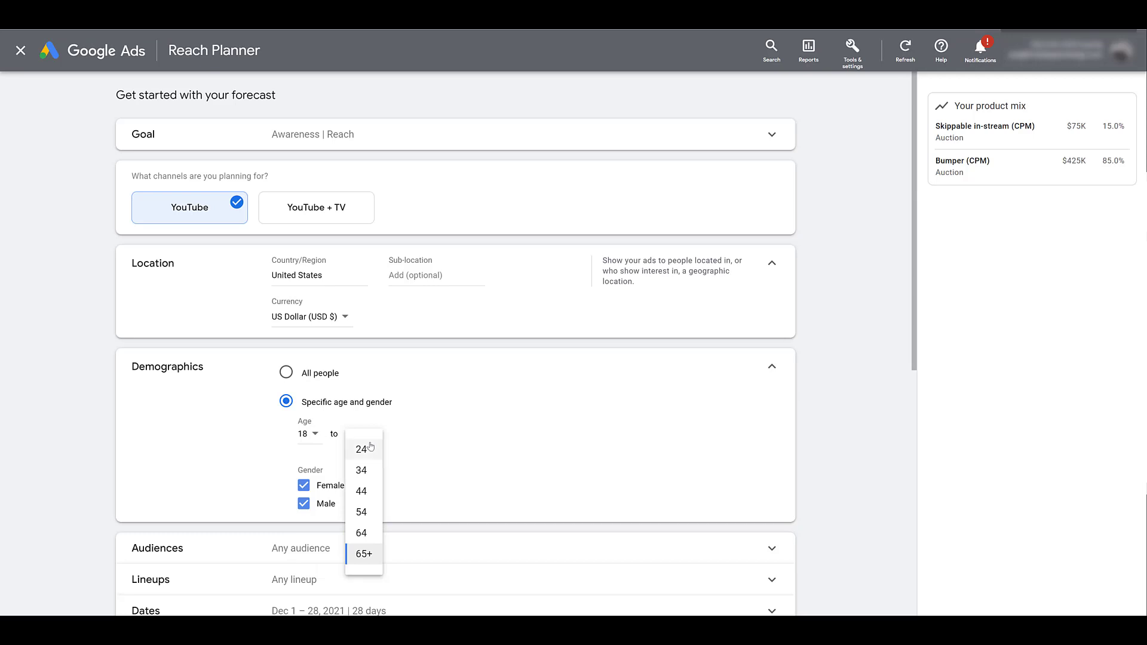
left_click(420, 450)
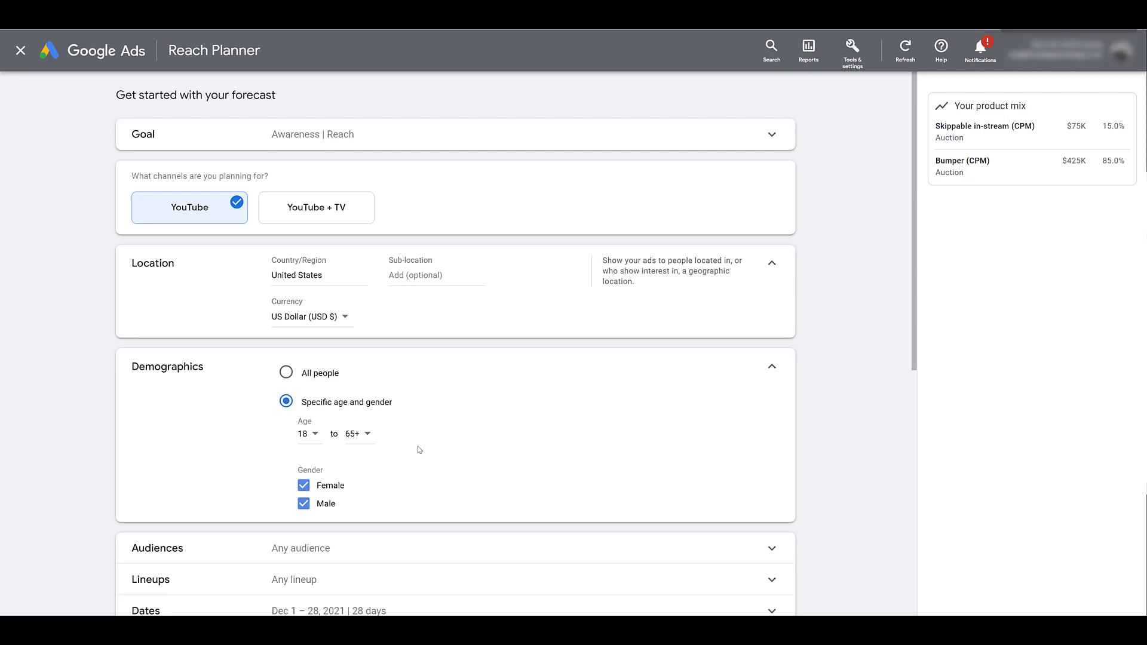
left_click(337, 378)
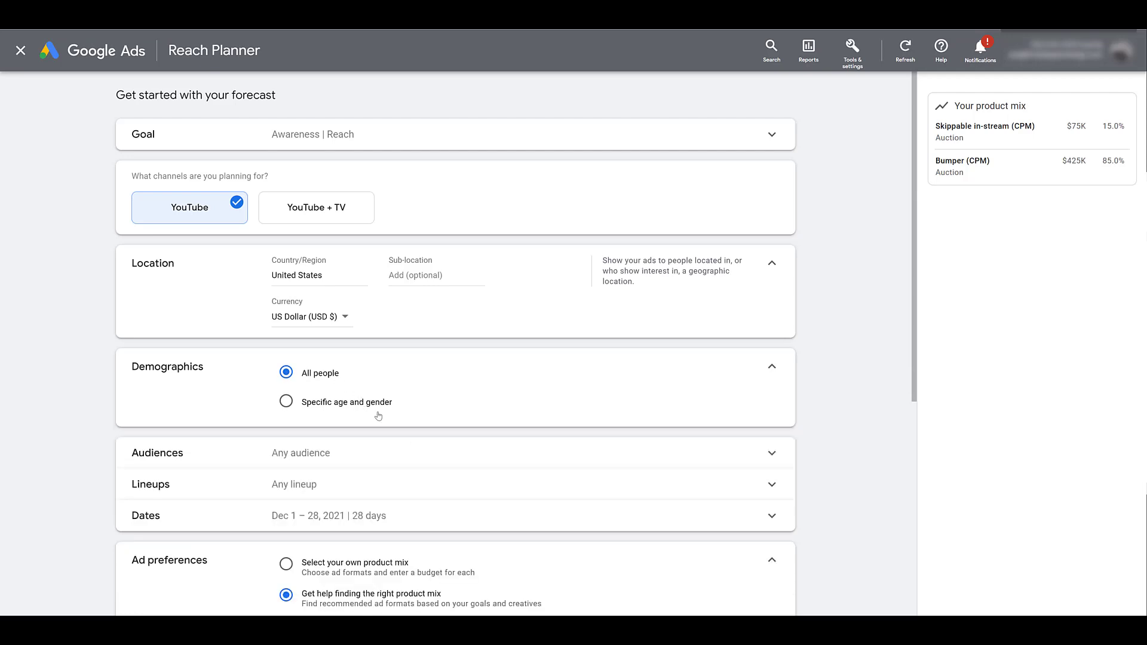
Add Business Creation, then search 'business' and add Business Technology, Services and Financial Services
left_click(390, 457)
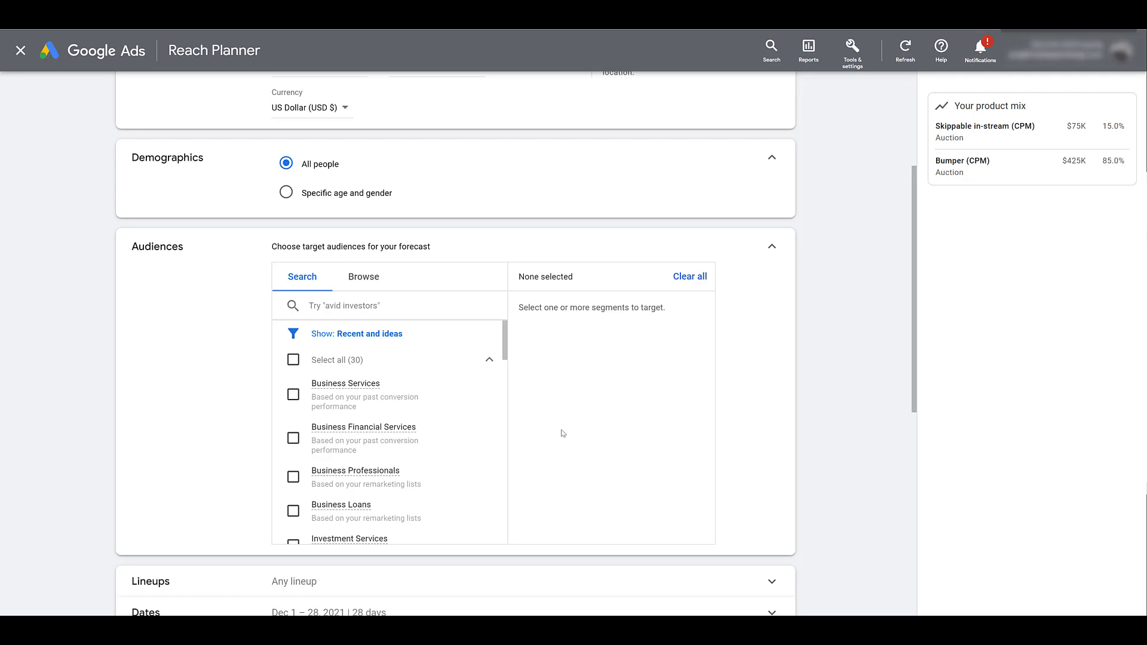
left_click(364, 278)
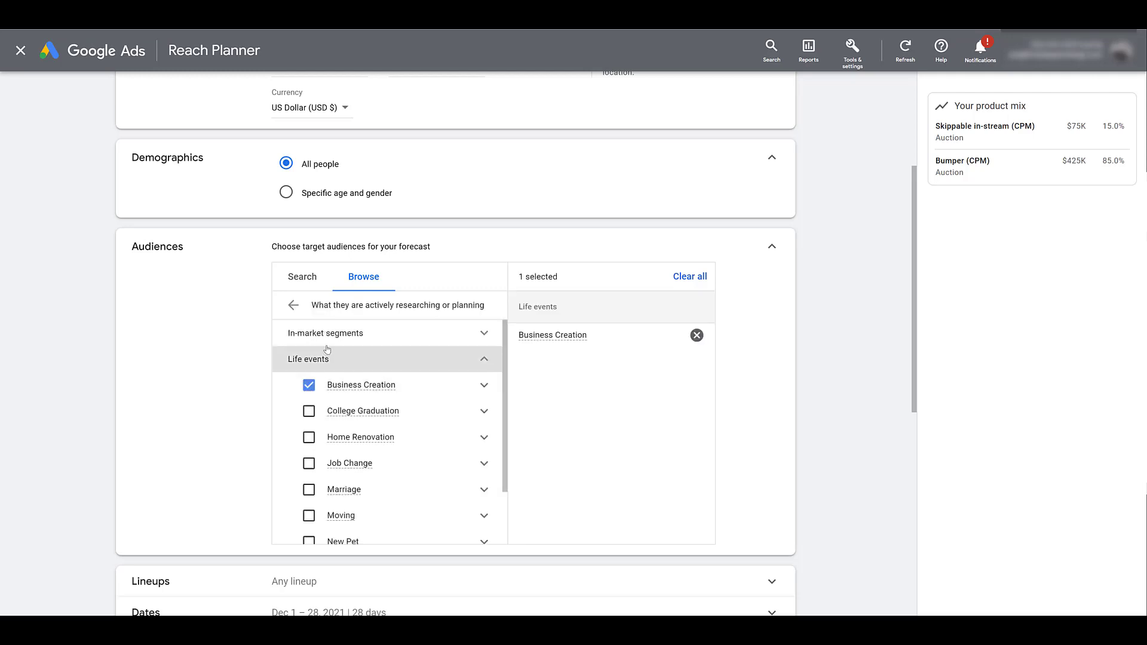
left_click(302, 276)
type("business")
scroll(382, 379, "down", 10)
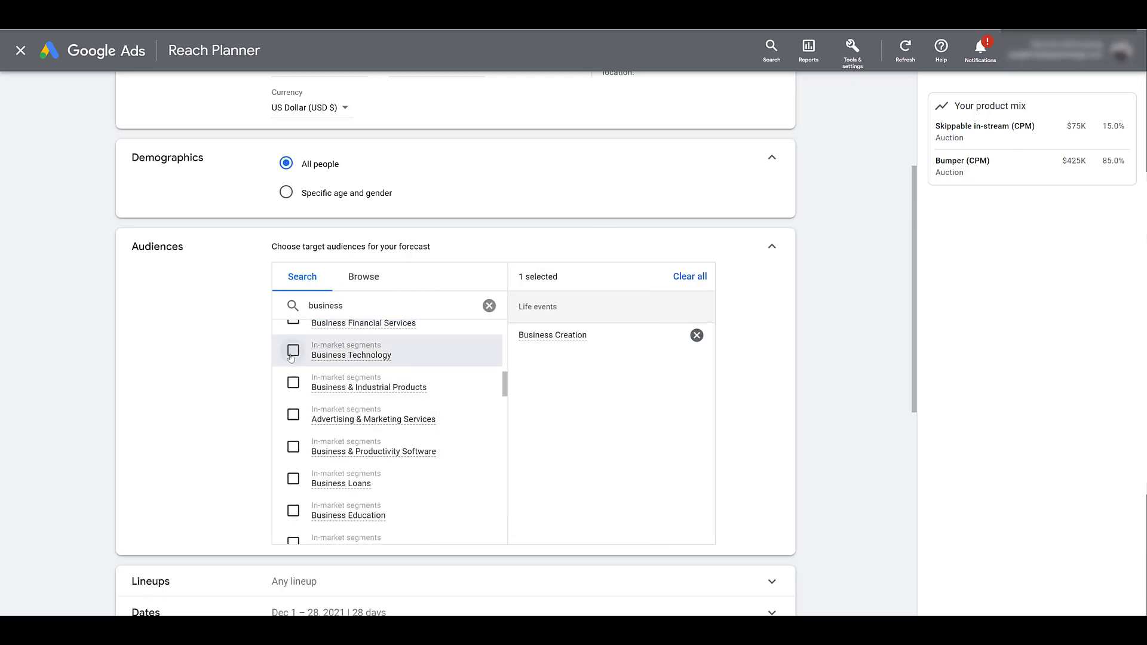
left_click(292, 350)
scroll(292, 351, "up", 1)
left_click(293, 339)
left_click(293, 370)
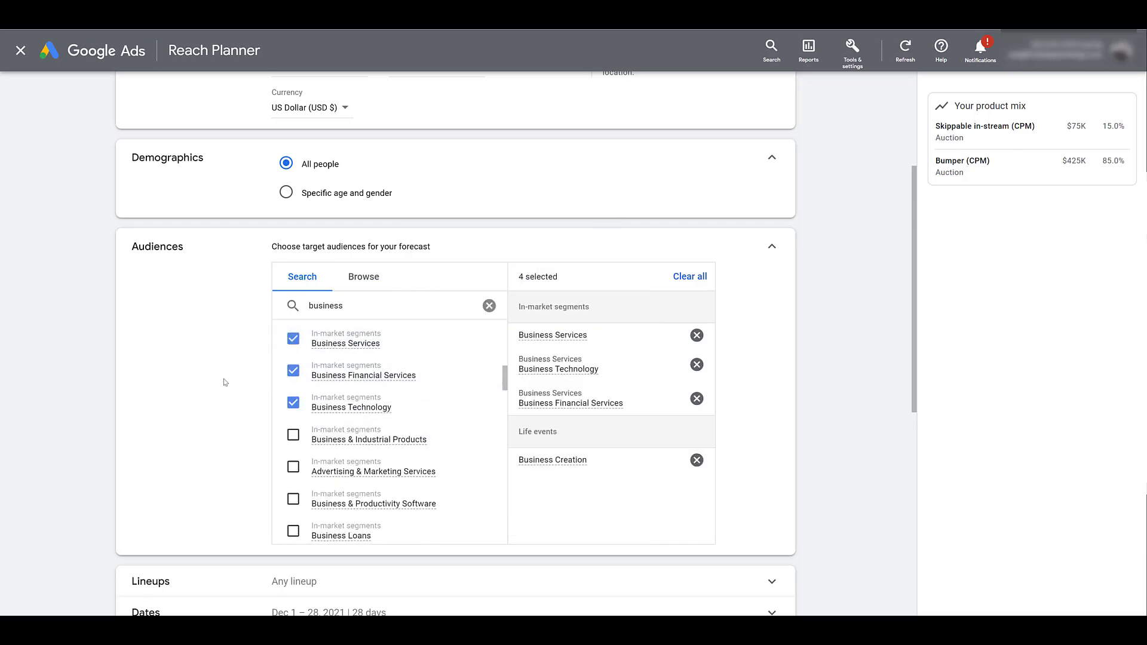
scroll(232, 386, "down", 4)
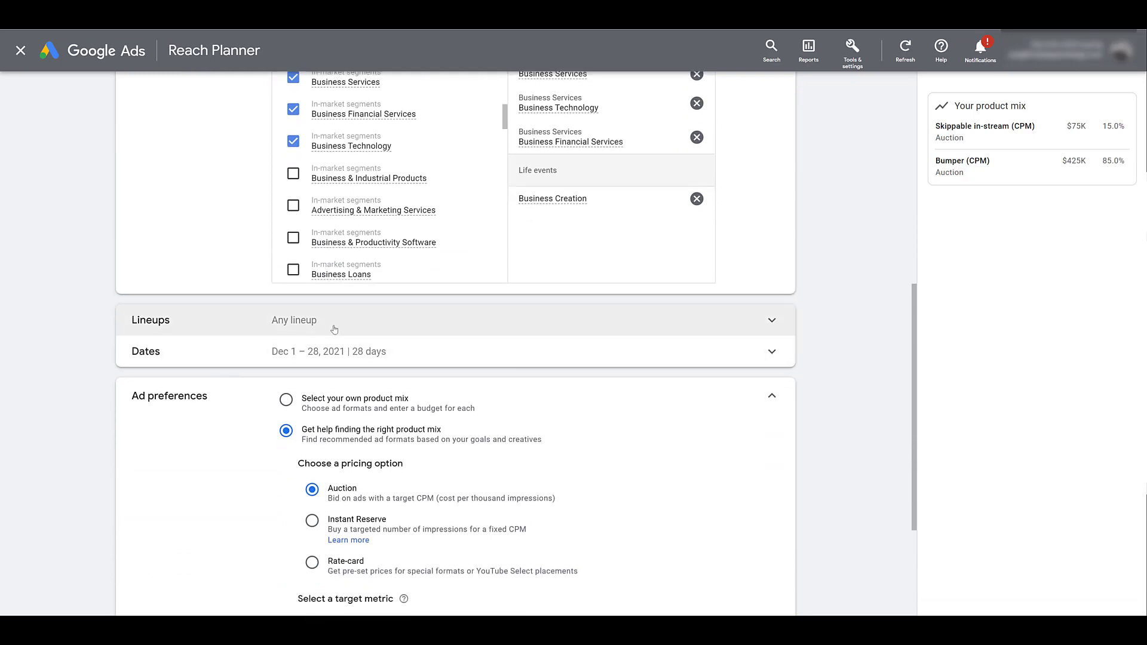
Expand Lineups, search 'business' and add the Business & Finance (US) lineup
left_click(333, 329)
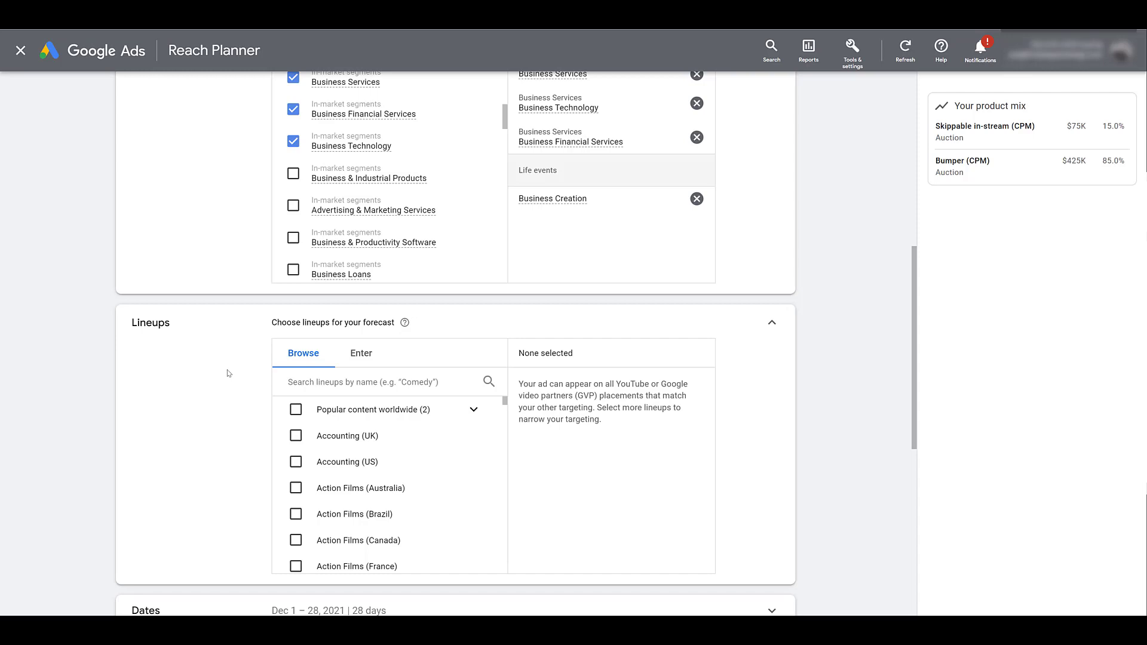
left_click_drag(602, 421, 597, 407)
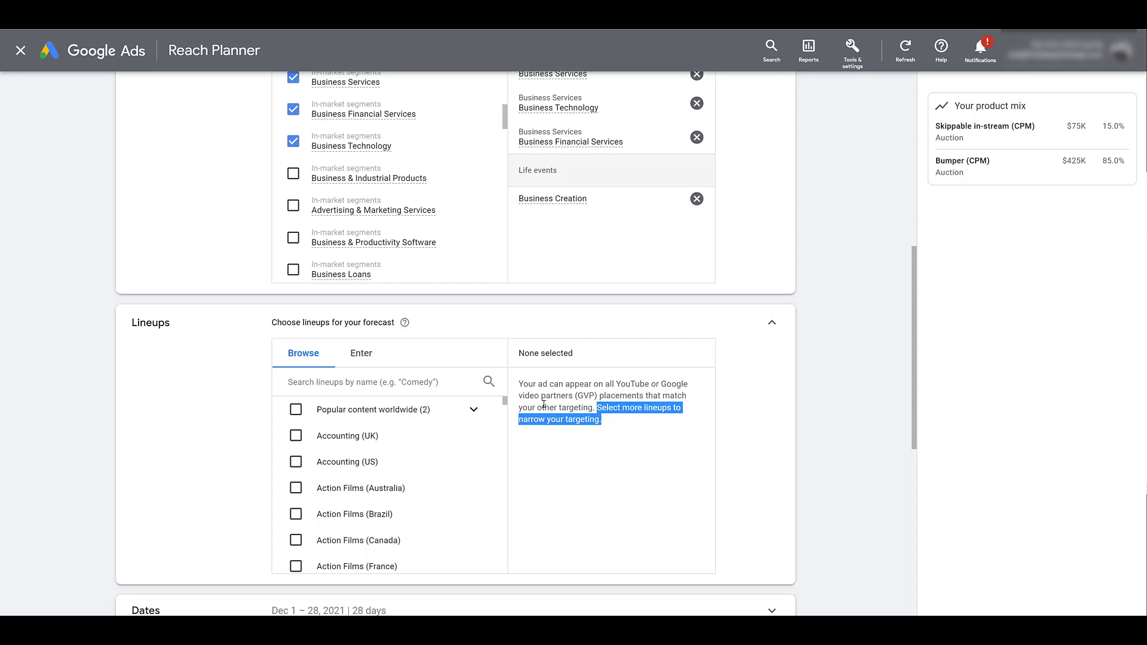
left_click(441, 388)
type("business")
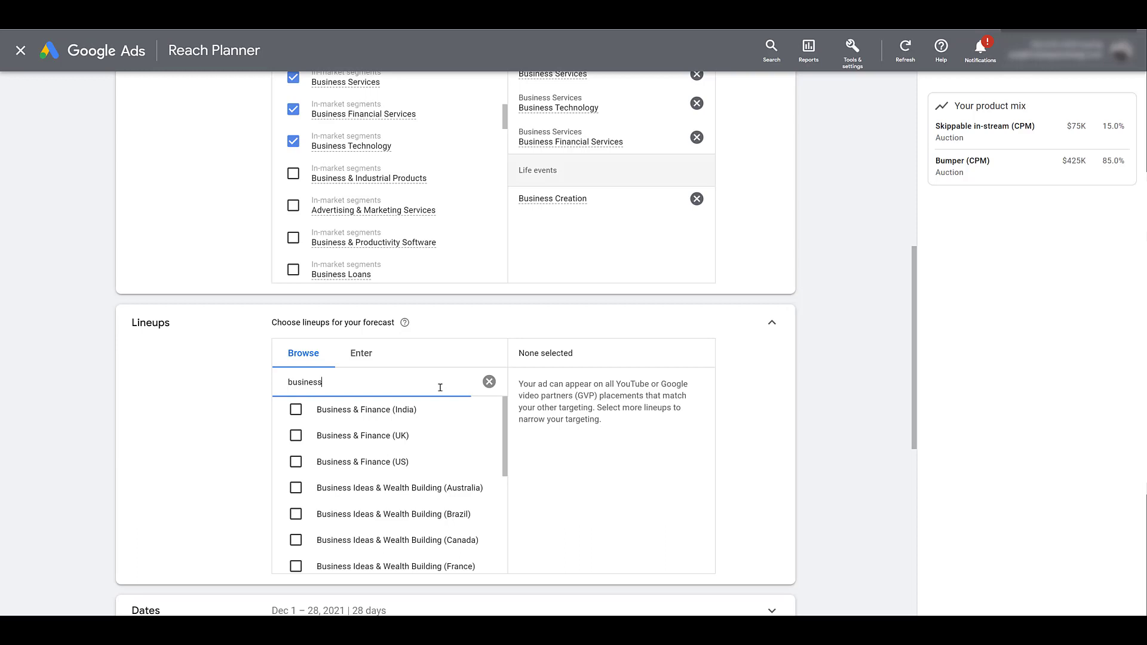
left_click(295, 462)
mouse_move(505, 448)
left_mouse_down()
mouse_move(505, 552)
mouse_move(505, 451)
left_mouse_up()
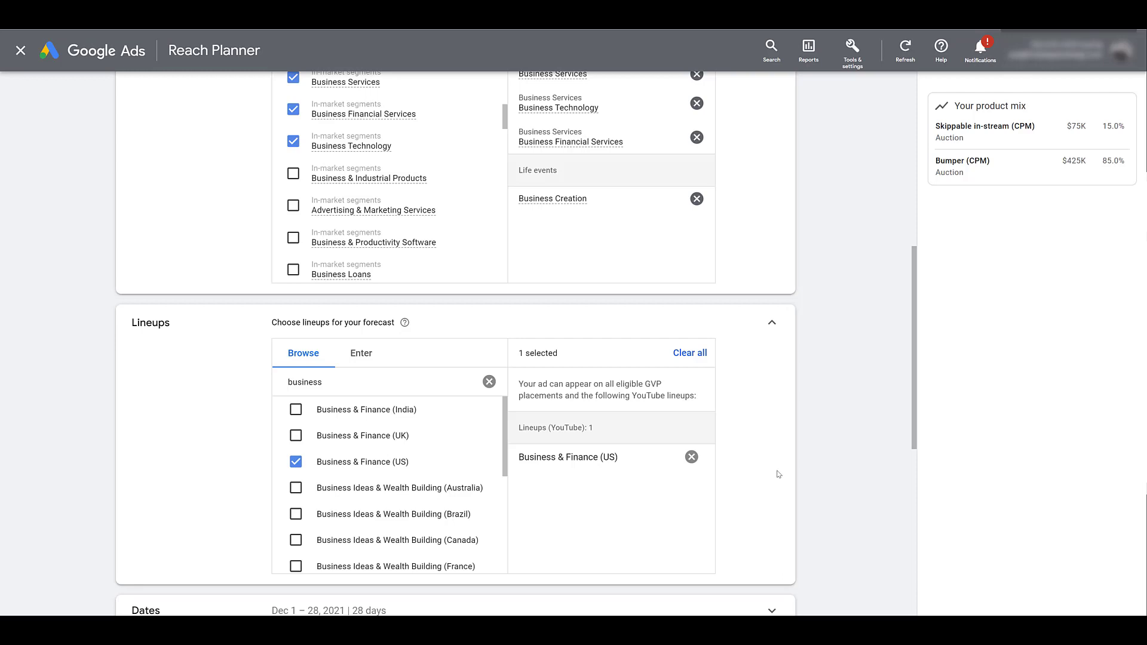
Set the plan dates to Jan 1 – Apr 30, 2022
scroll(779, 474, "down", 4)
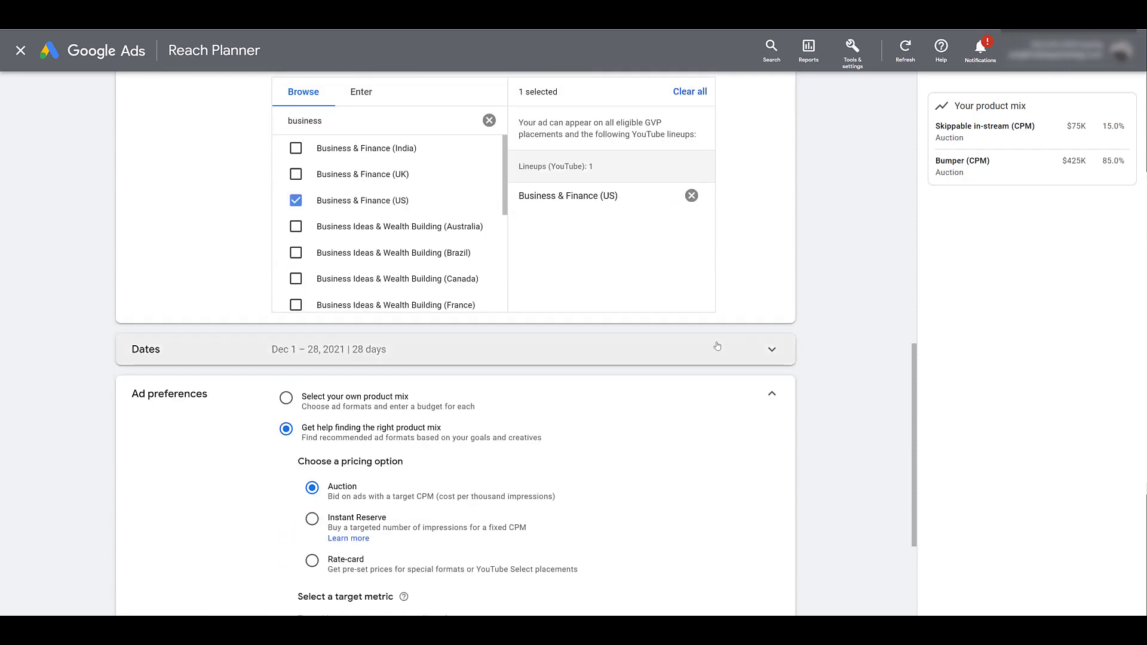
left_click(716, 349)
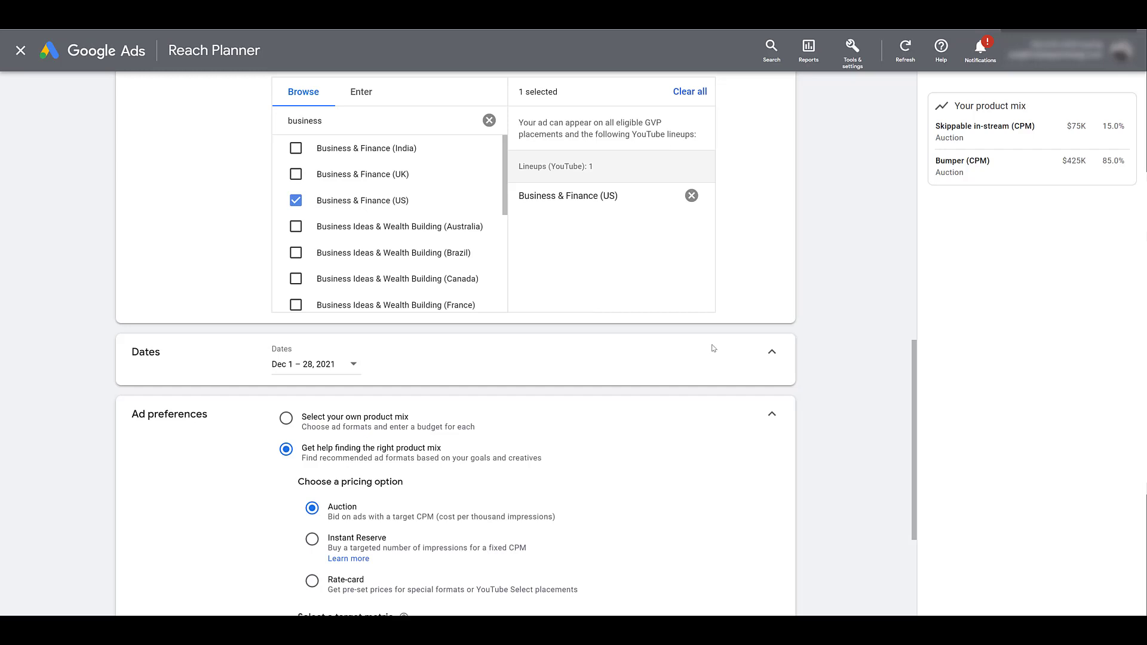
left_click(328, 366)
left_click(428, 212)
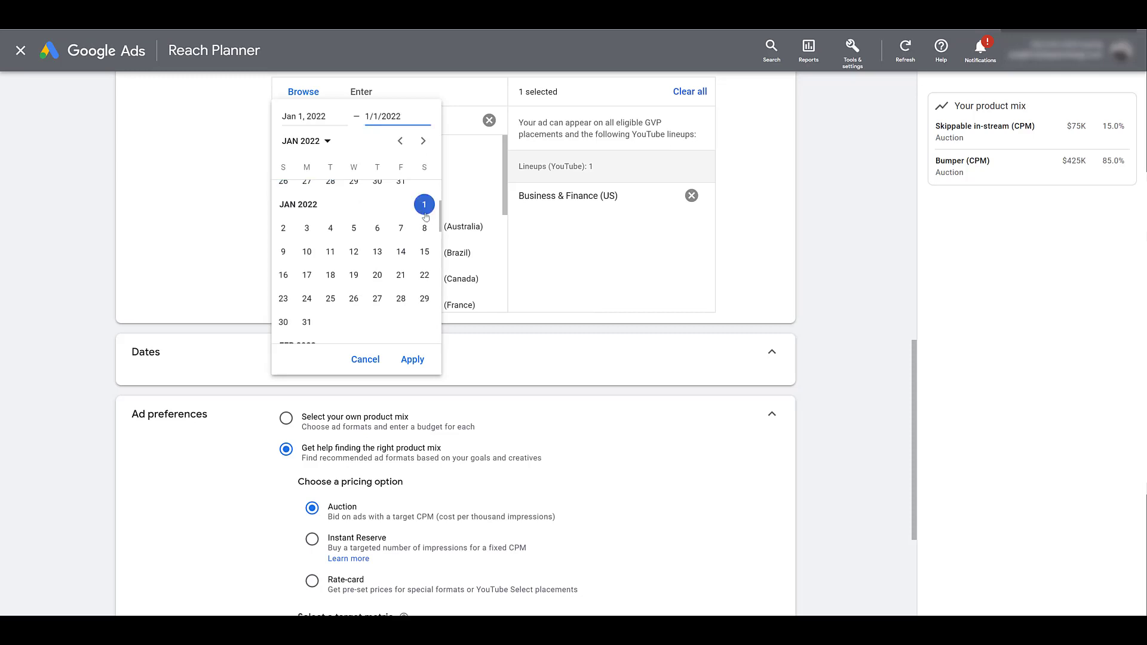
scroll(424, 218, "down", 6)
scroll(422, 223, "down", 1)
left_click(424, 251)
left_click(412, 359)
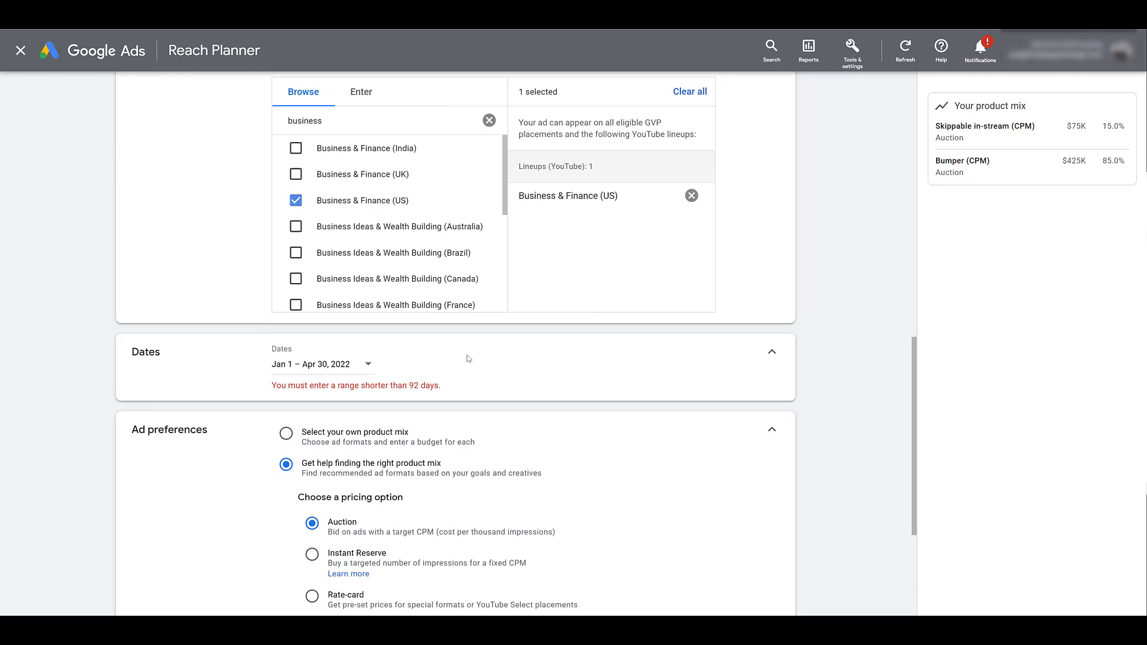
Narrow the date range to Jan 1 – Feb 28, 2022
left_click(368, 364)
scroll(365, 323, "down", 2)
scroll(370, 323, "up", 3)
left_click(423, 190)
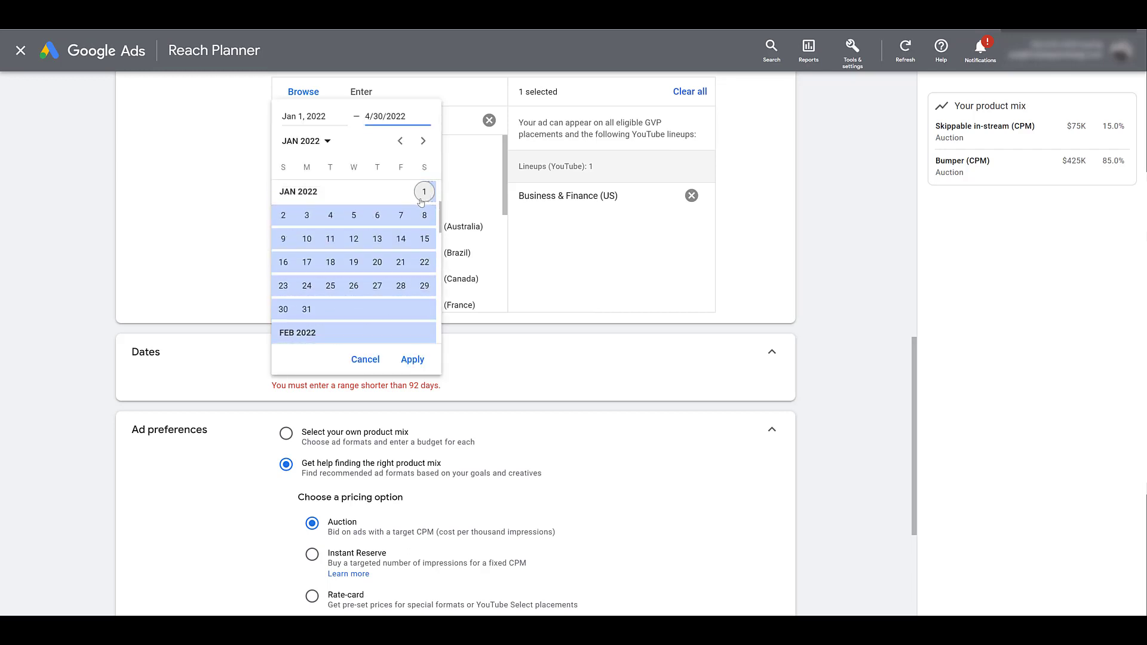
scroll(326, 295, "down", 3)
left_click(307, 293)
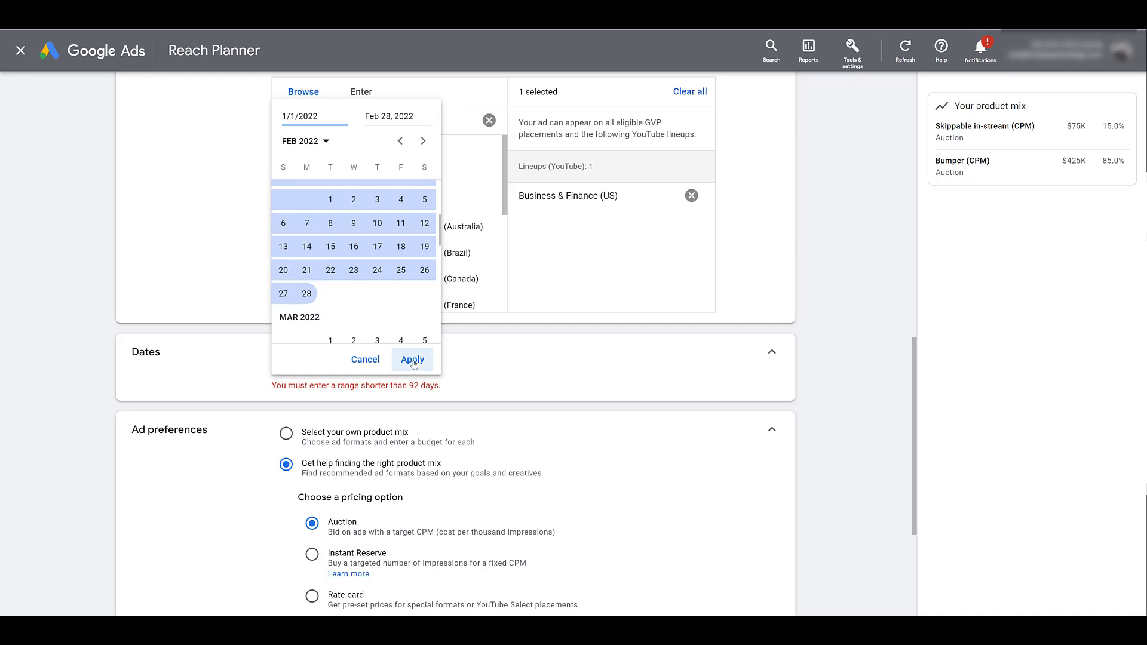
left_click(412, 360)
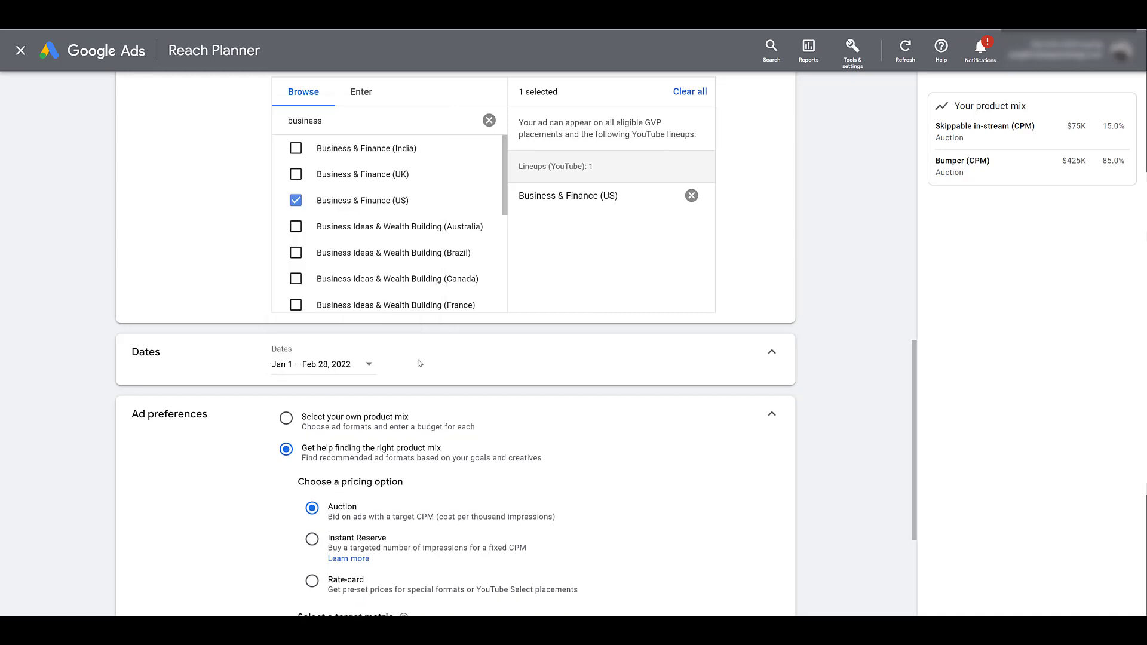
Switch Ad preferences to 'Select your own product mix'
scroll(419, 363, "down", 3)
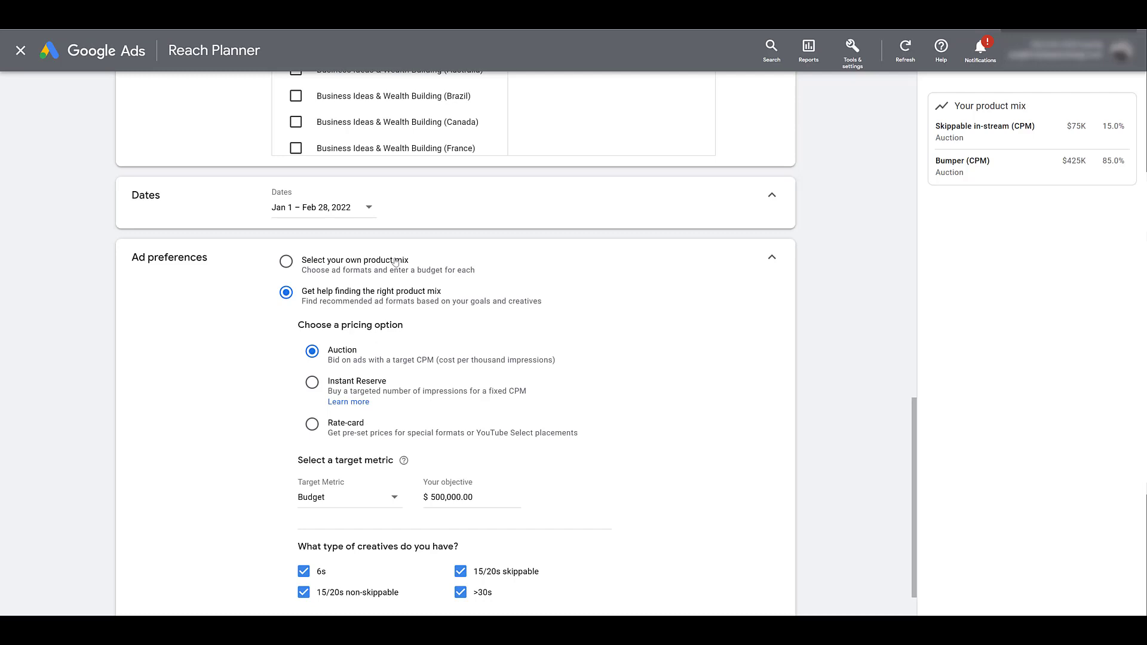
left_click(395, 261)
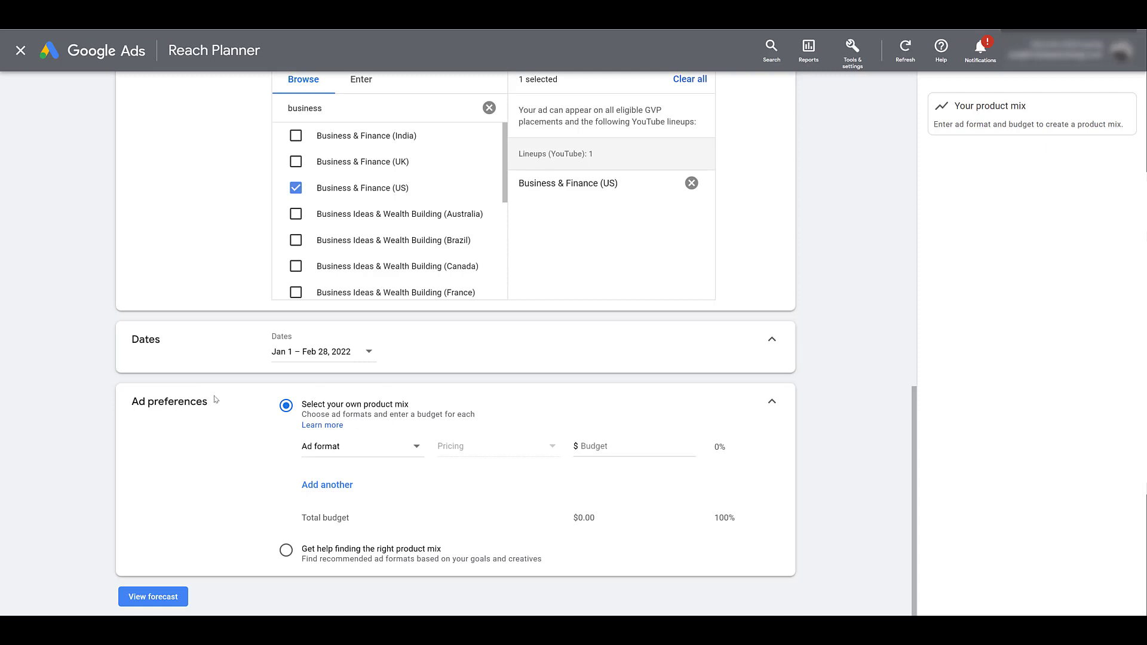
Add a Skippable in-stream (CPV) row with Auction pricing and a 200000 budget
left_click(386, 448)
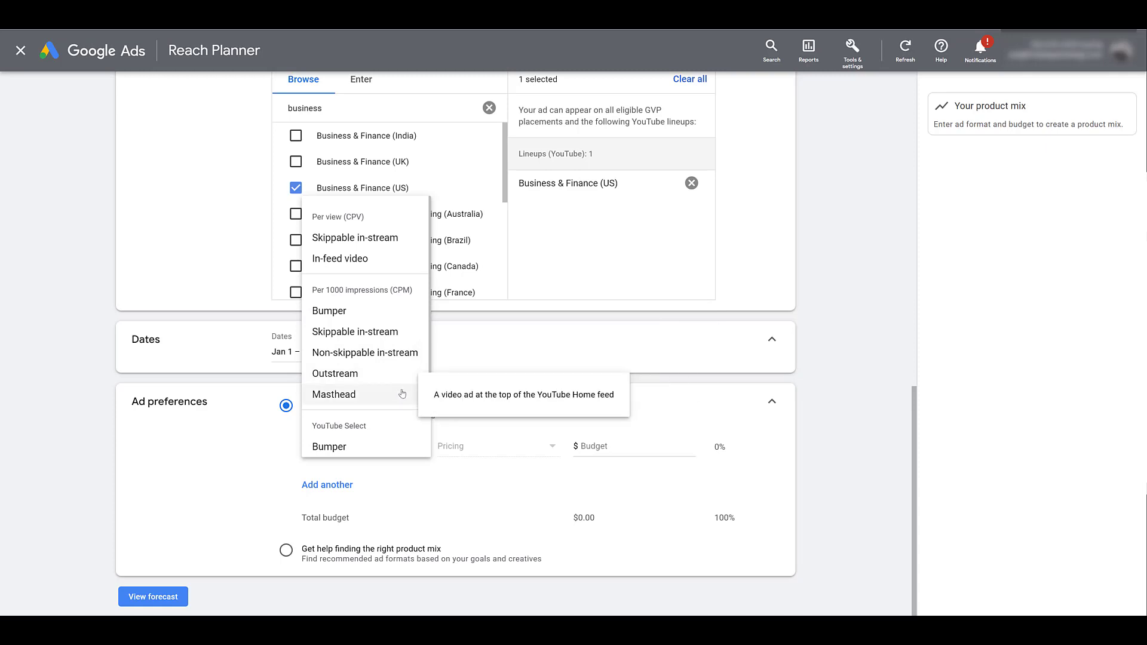
left_click(371, 242)
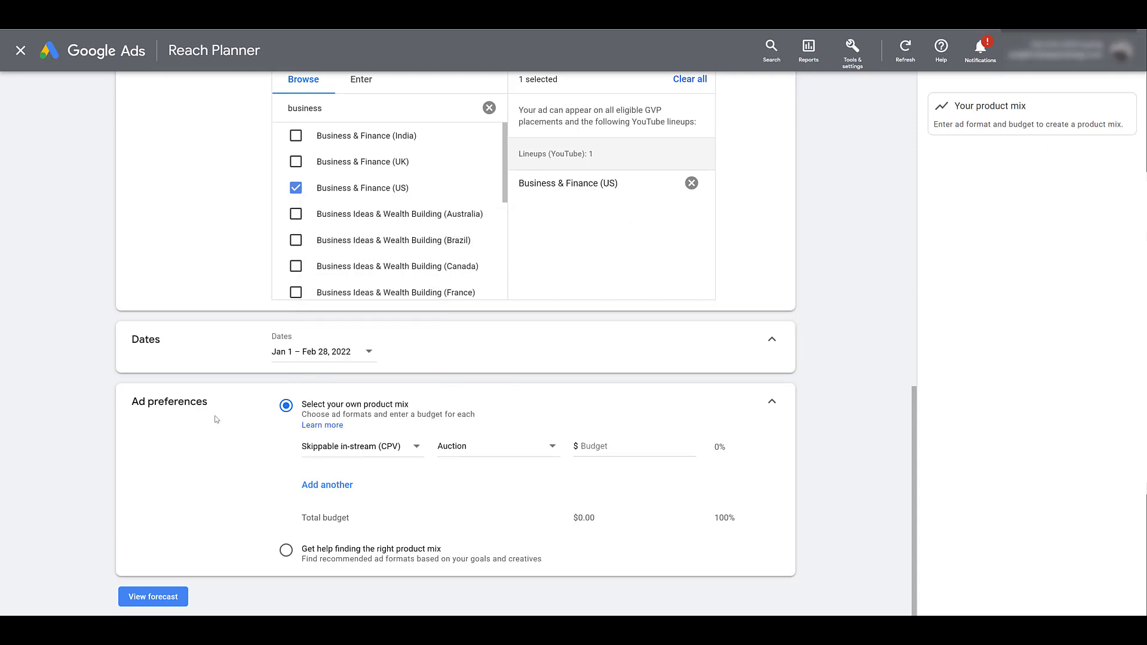
left_click(542, 449)
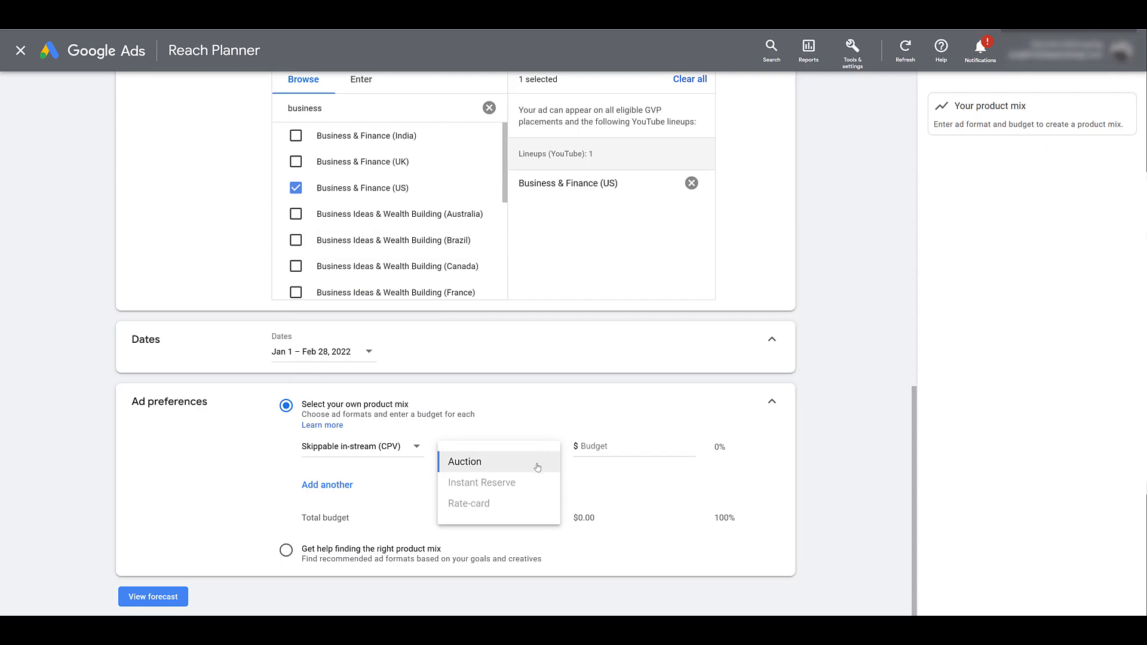
left_click(537, 462)
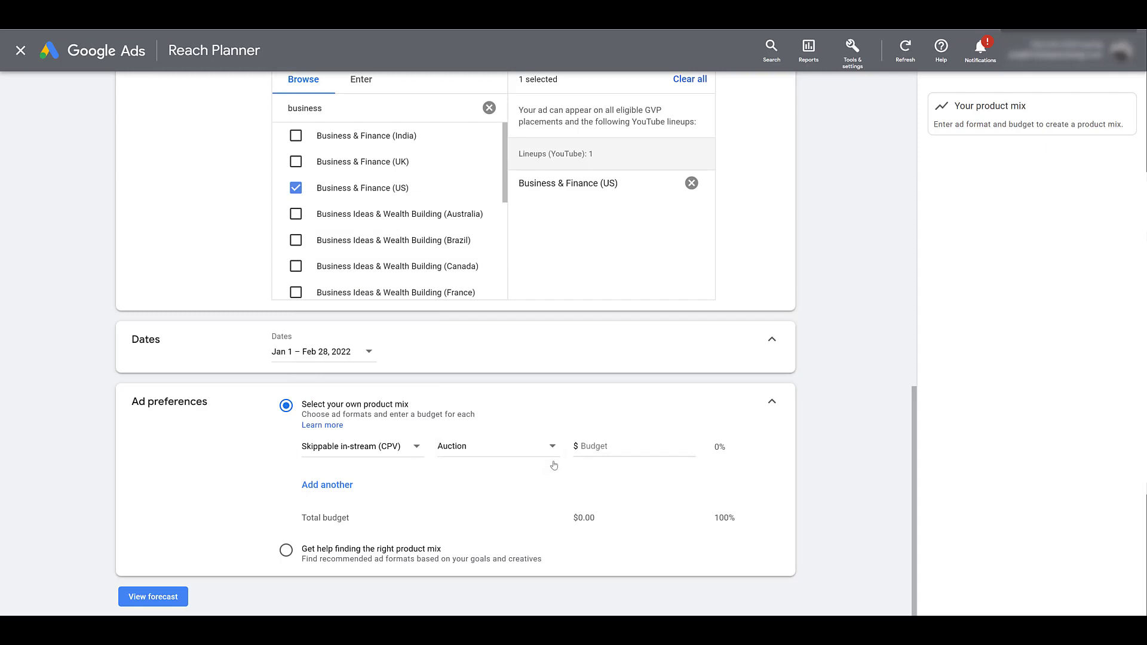
left_click(649, 449)
type("200000")
left_click(650, 472)
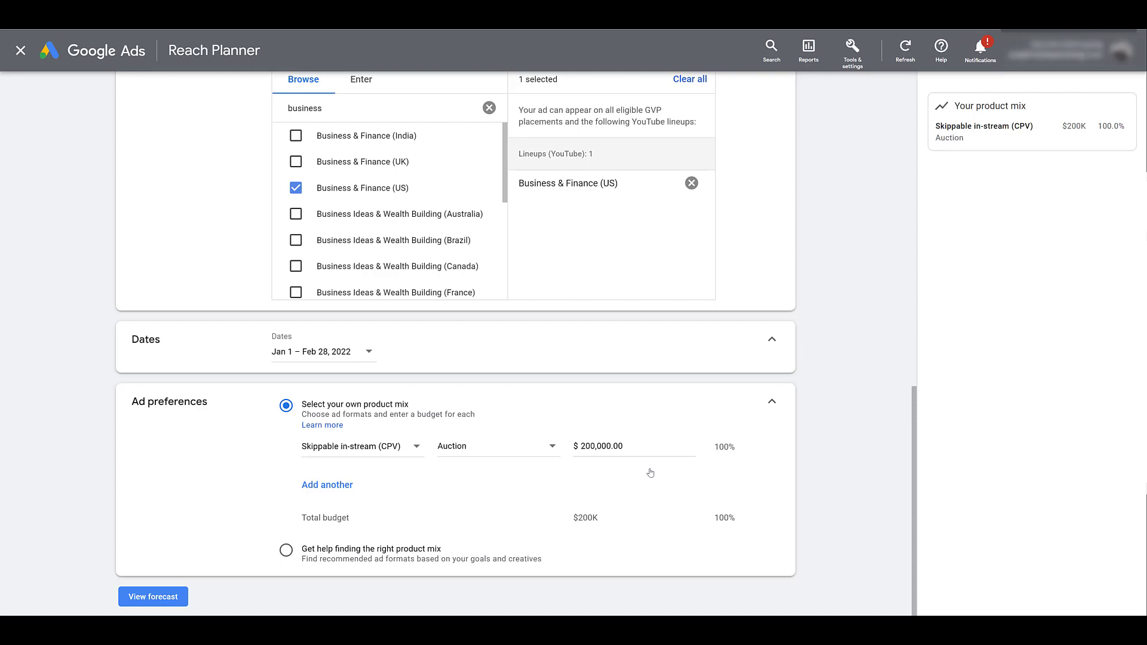
Add a Non-skippable in-stream (CPM) row at Auction pricing with a $100,000 budget
left_click(322, 493)
left_click(323, 496)
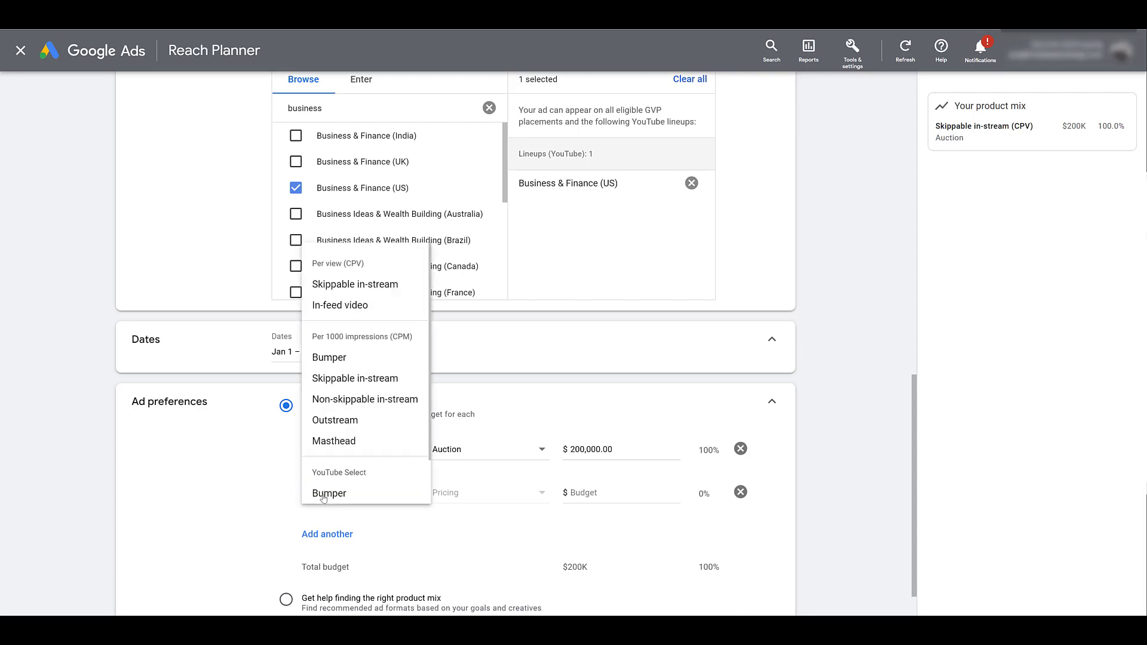
left_click(368, 404)
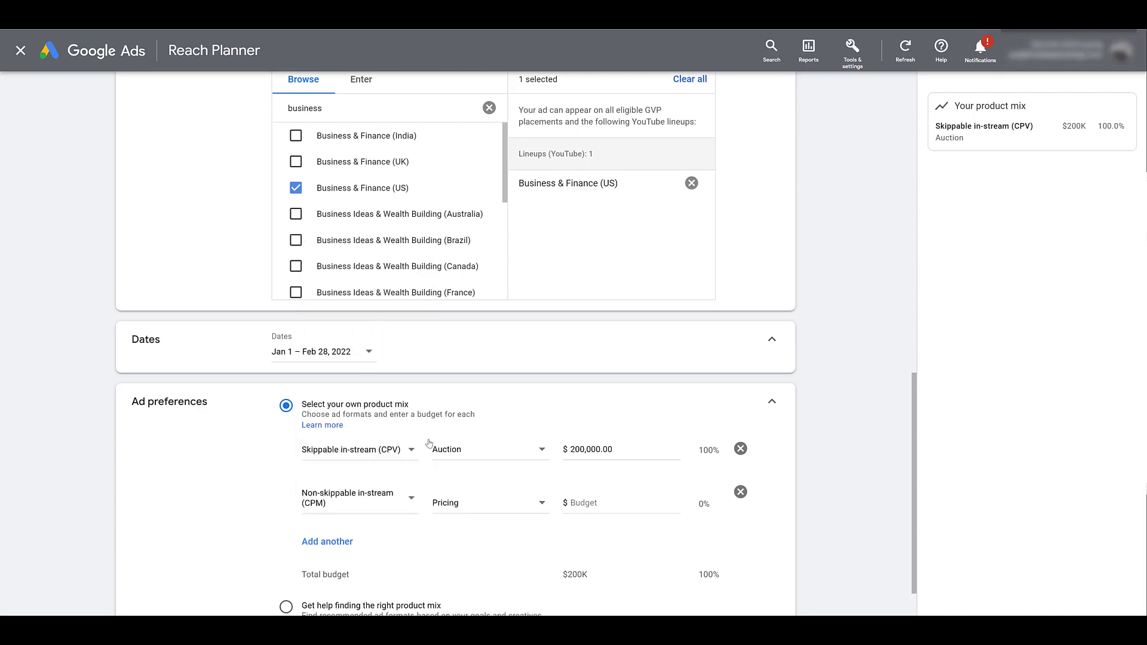
left_click(503, 506)
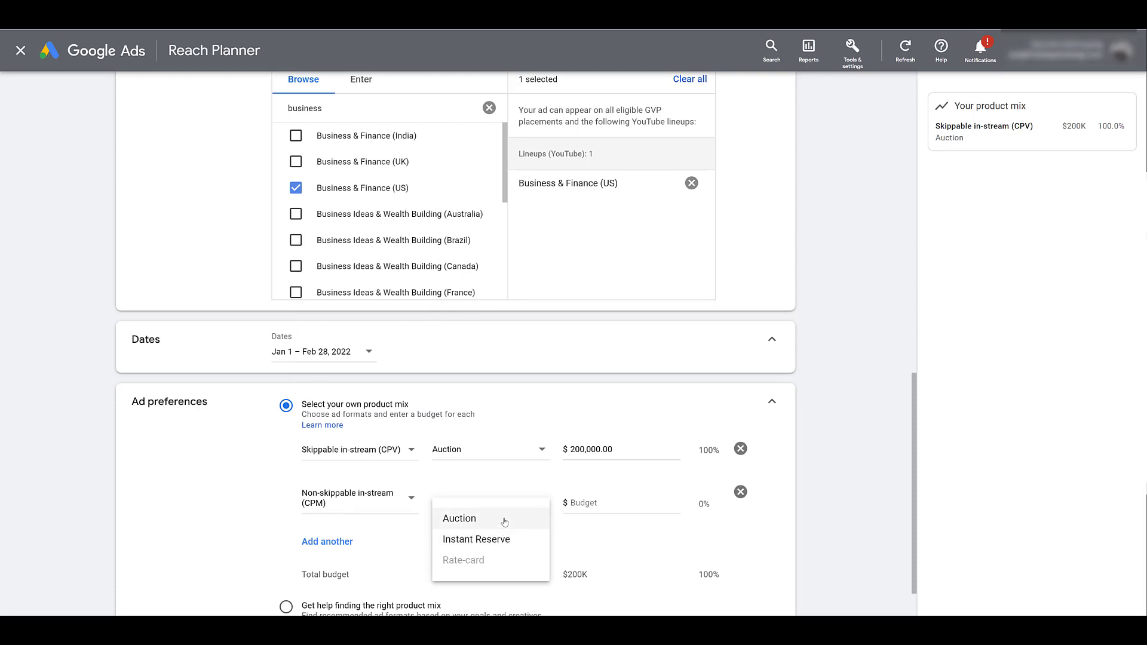
left_click(505, 523)
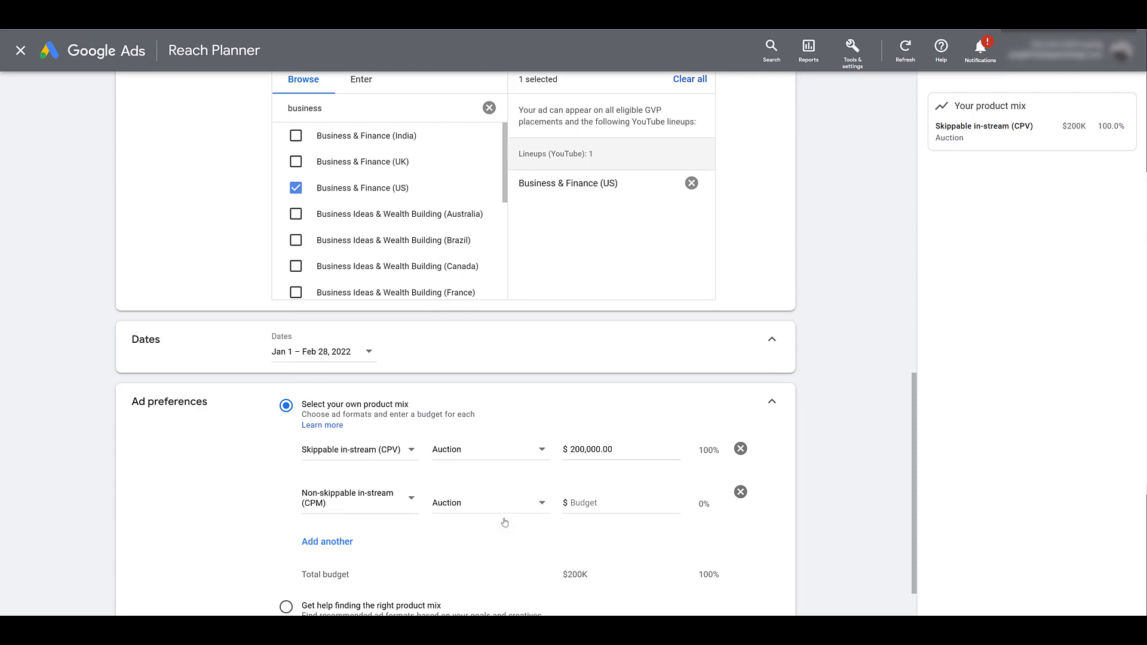
left_click(588, 505)
type("1000000.00")
Lower the first format's budget to $100,000, making a $200K total
left_click_drag(568, 453, 570, 454)
type("1")
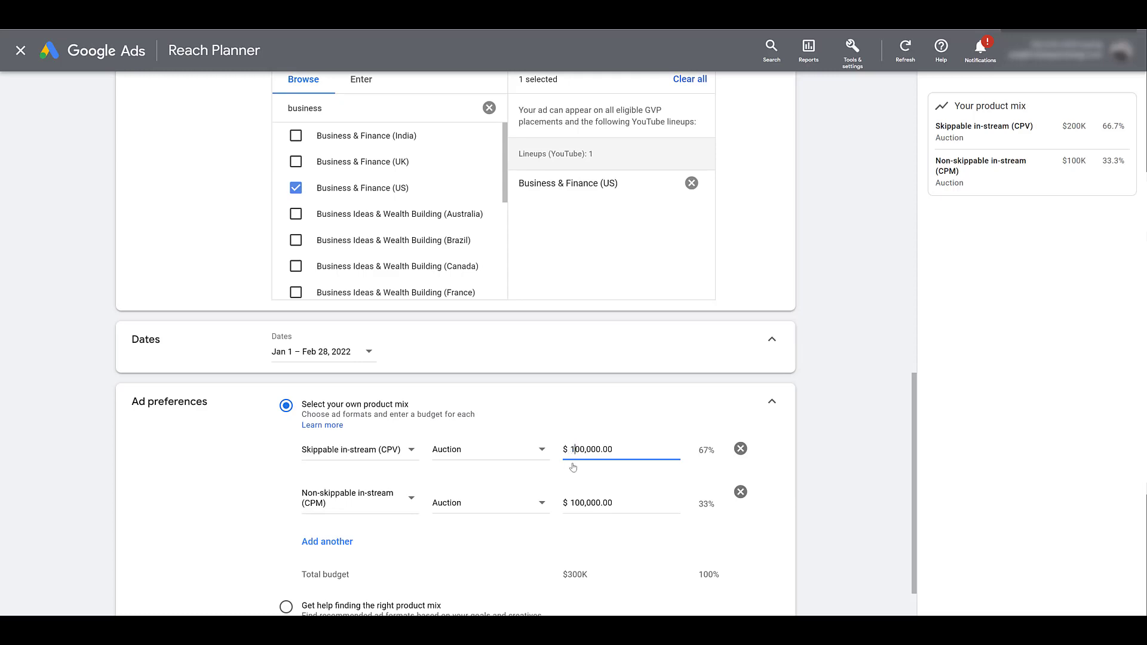
left_click(633, 515)
scroll(633, 513, "down", 1)
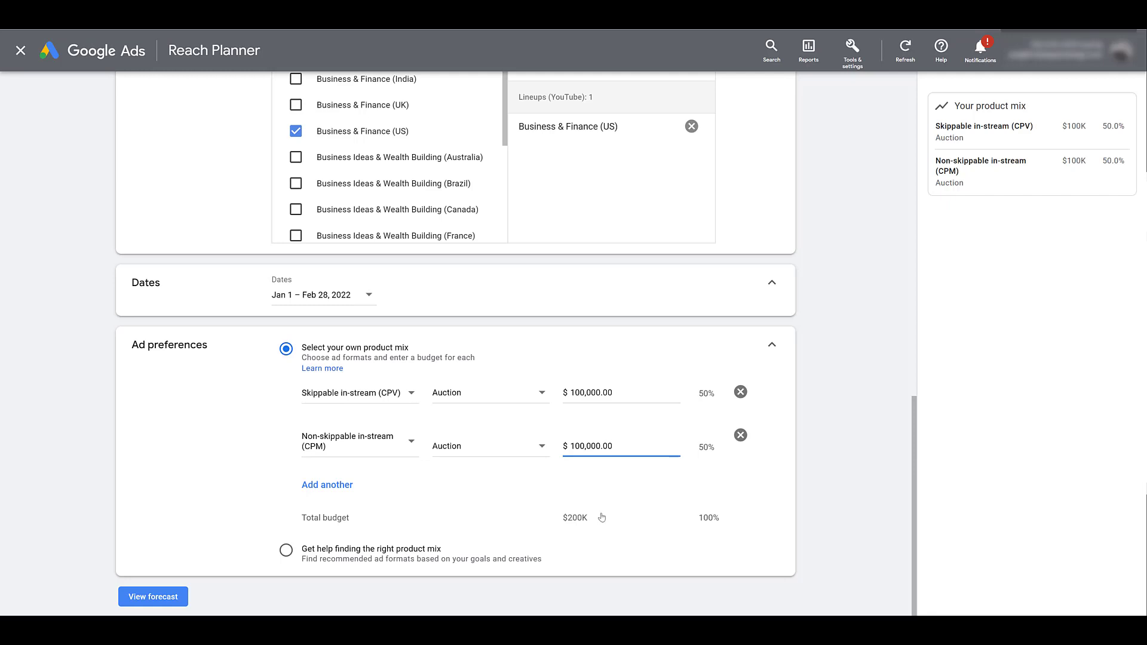
Generate the forecast and check the frequency cap, leaving it unset
left_click(157, 606)
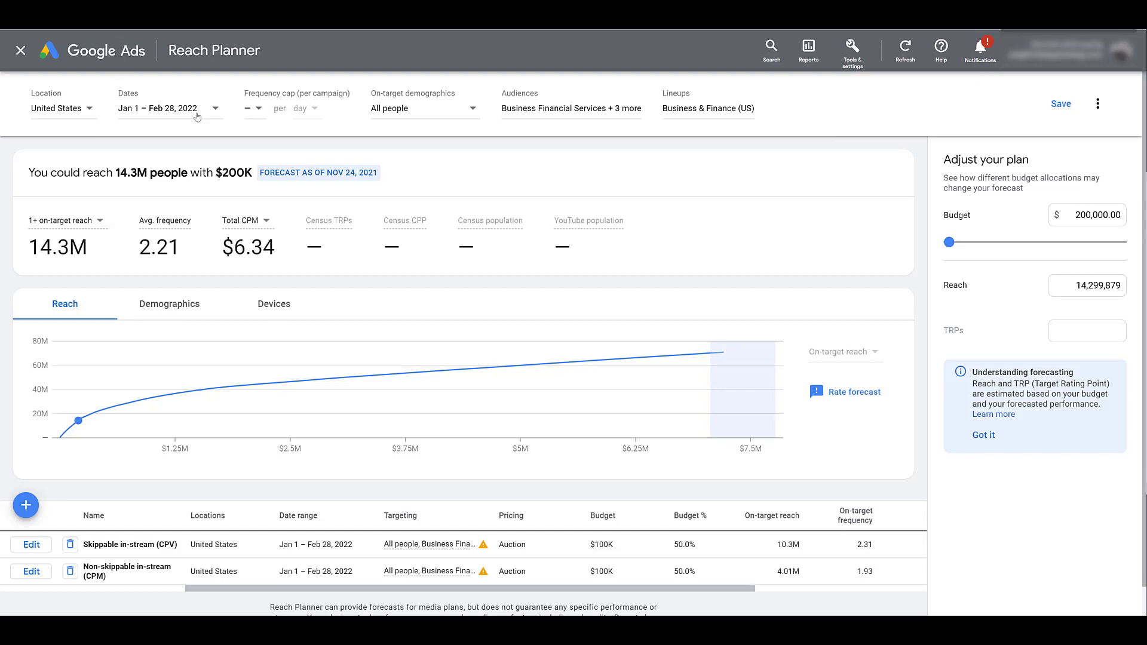
left_click(255, 108)
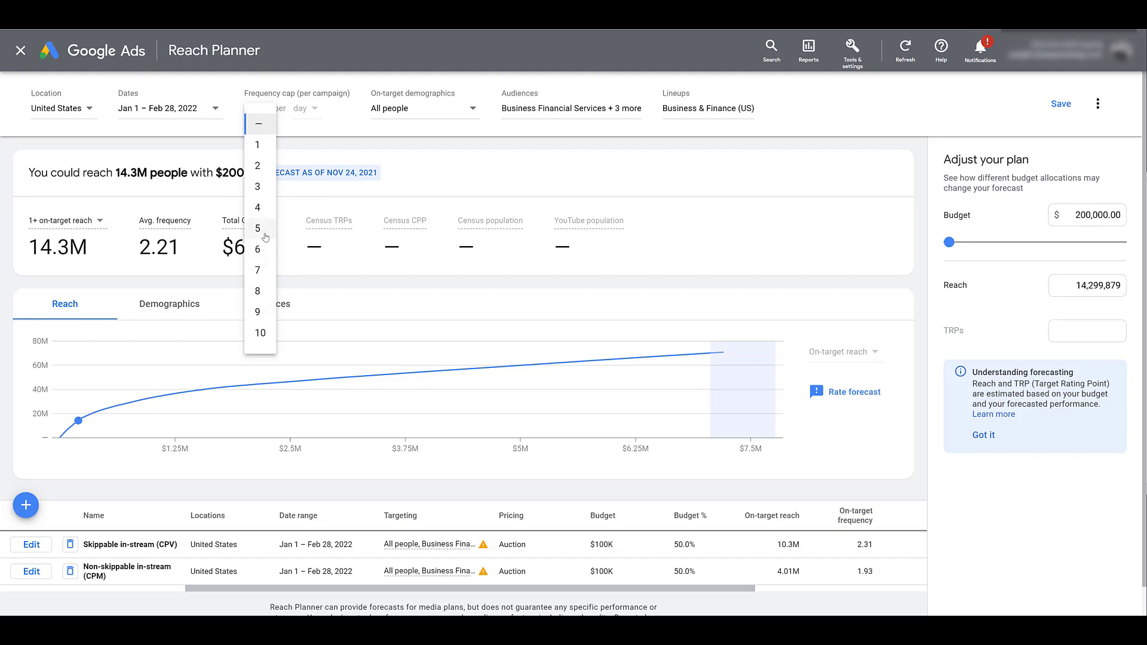
left_click(367, 84)
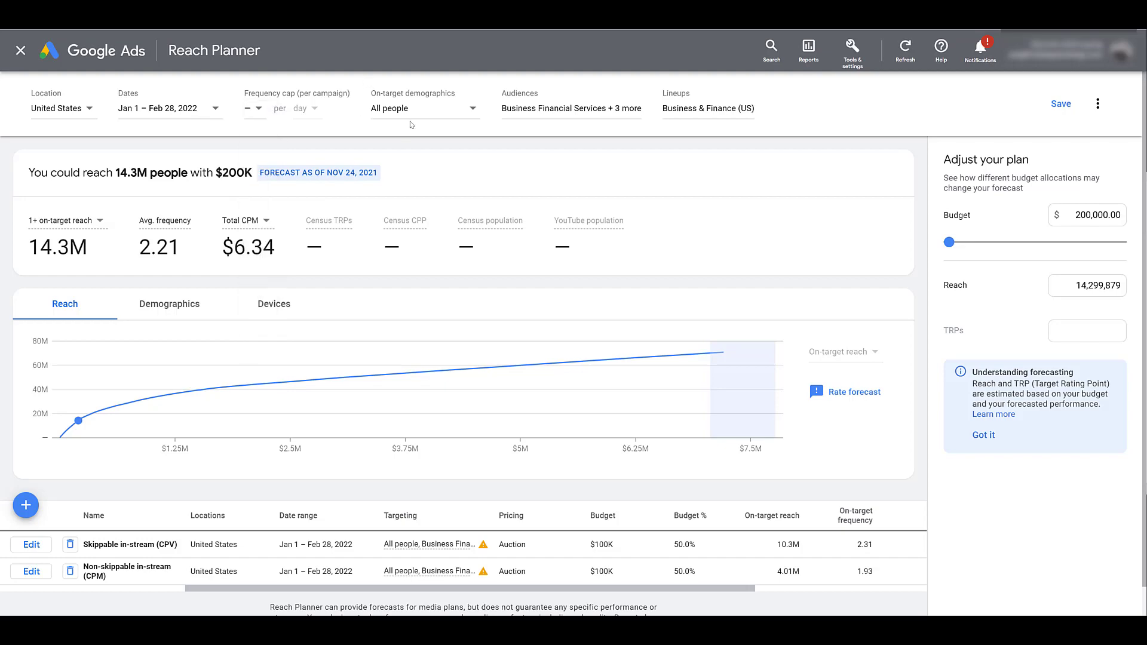
Review the plan's audiences and lineups, leaving both unchanged
left_click(603, 116)
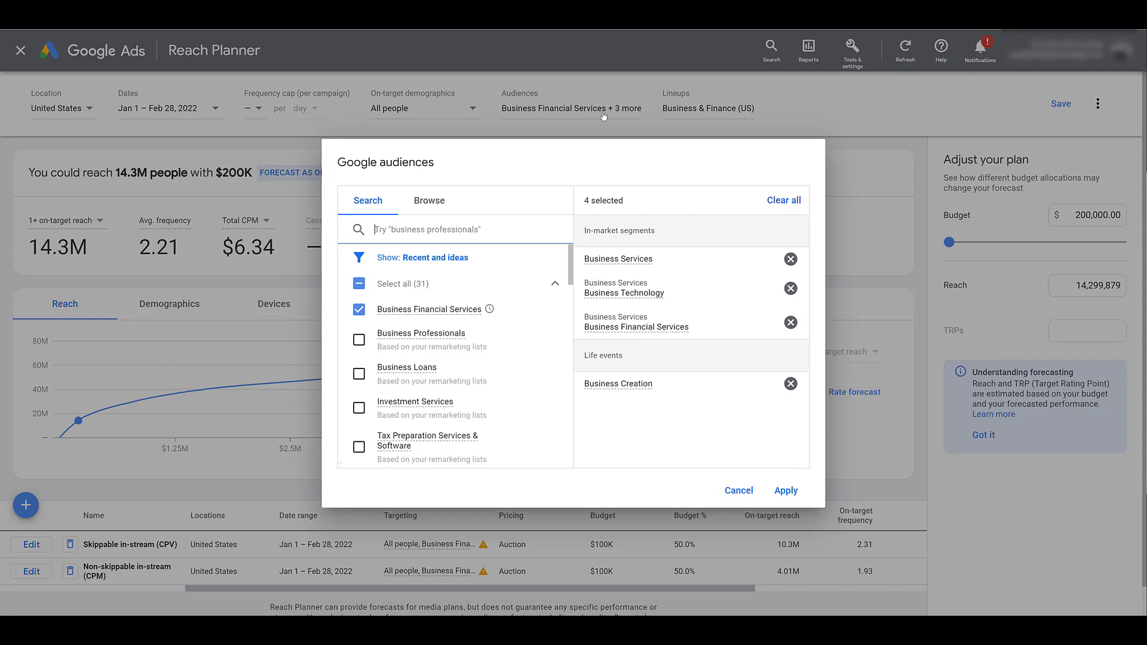
left_click(359, 374)
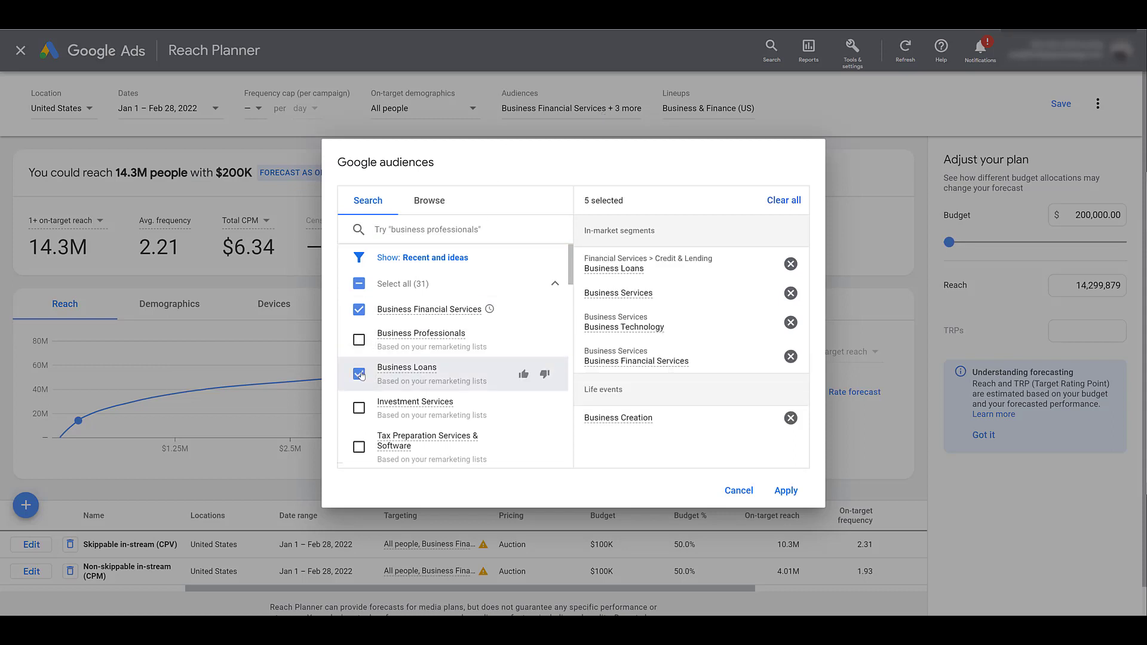
left_click(359, 374)
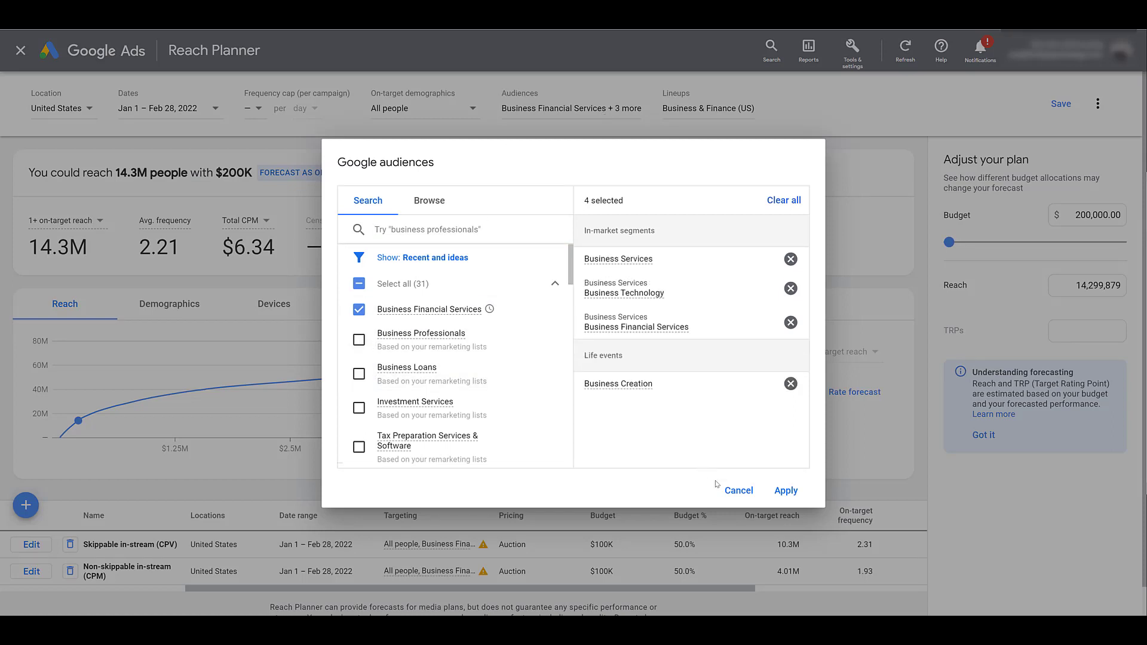
left_click(735, 490)
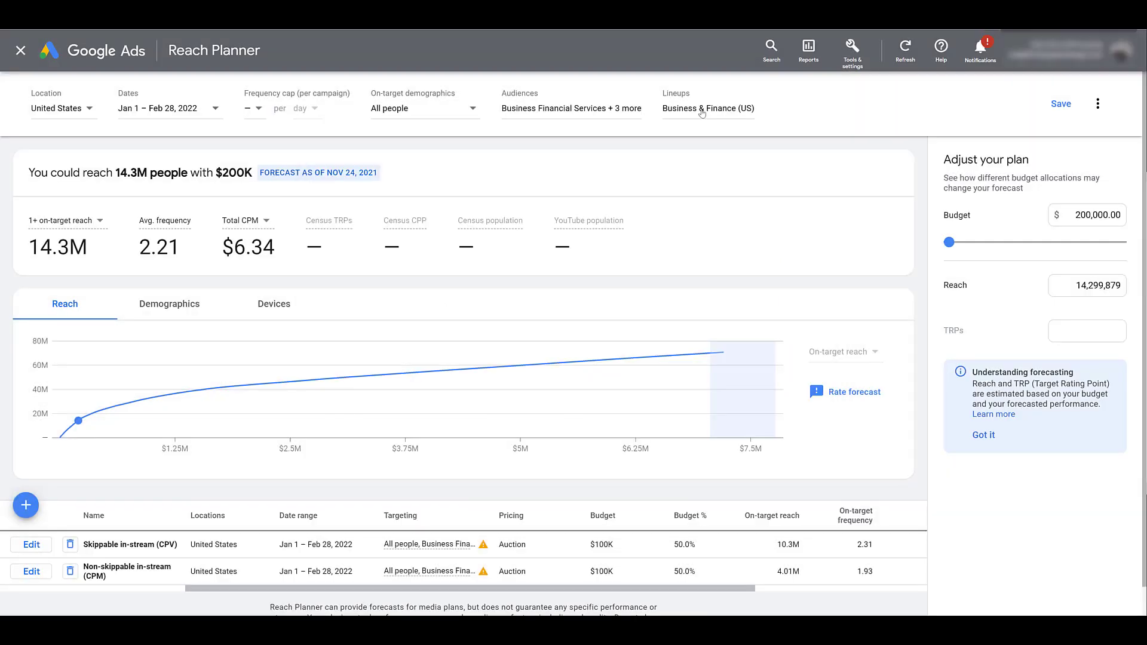
left_click(702, 113)
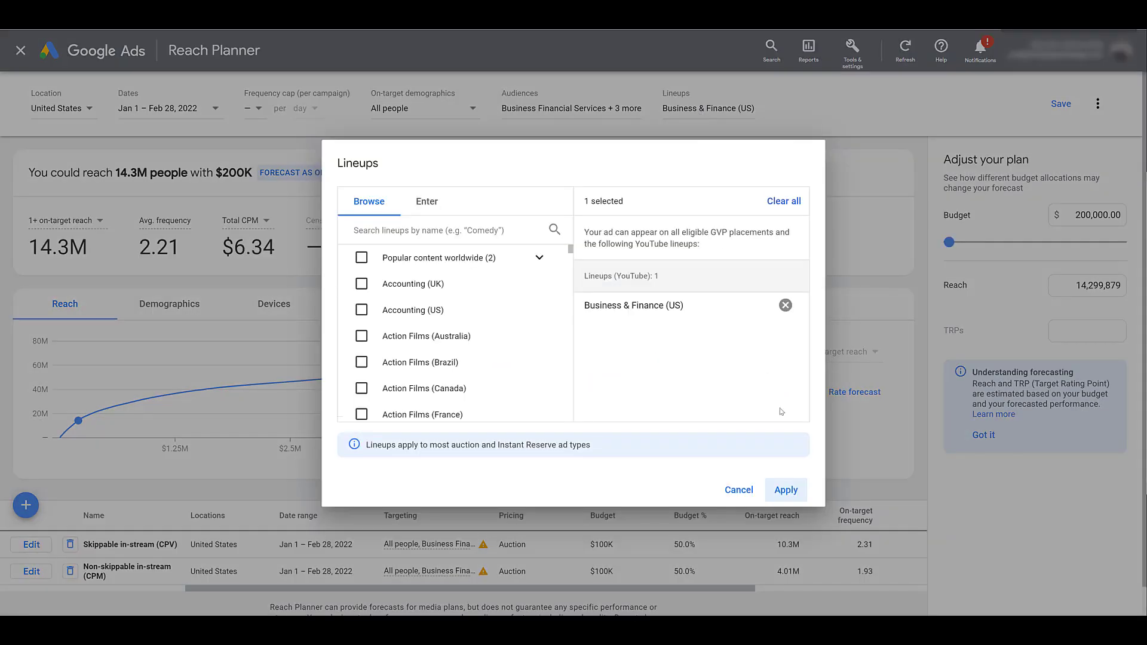
left_click(805, 498)
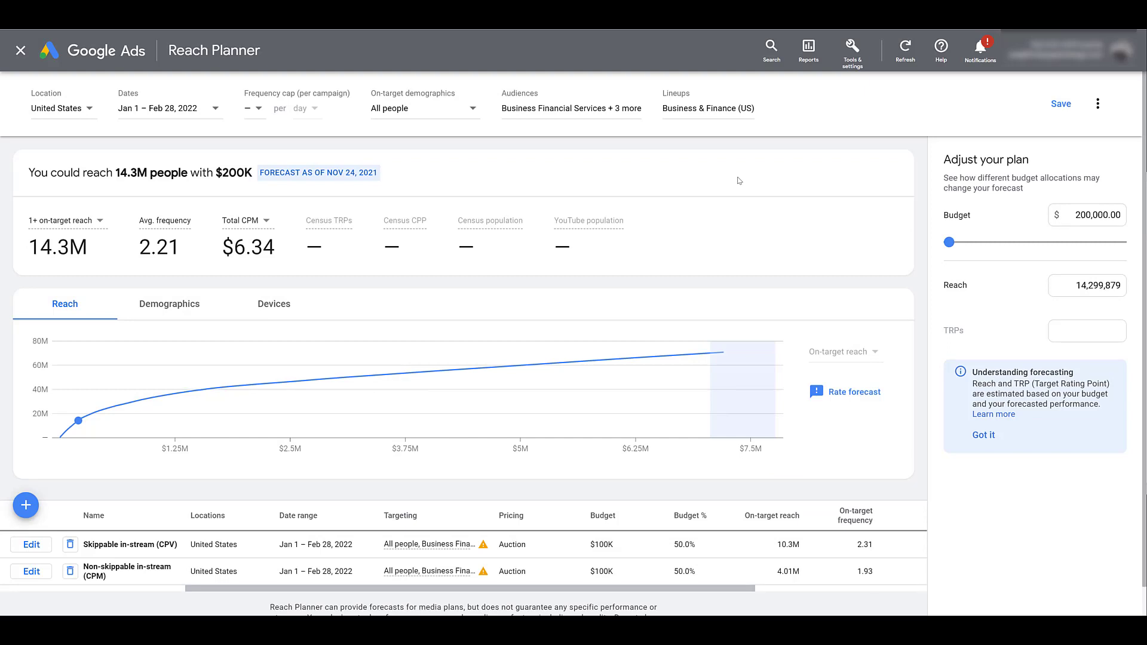
left_click_drag(395, 174, 260, 173)
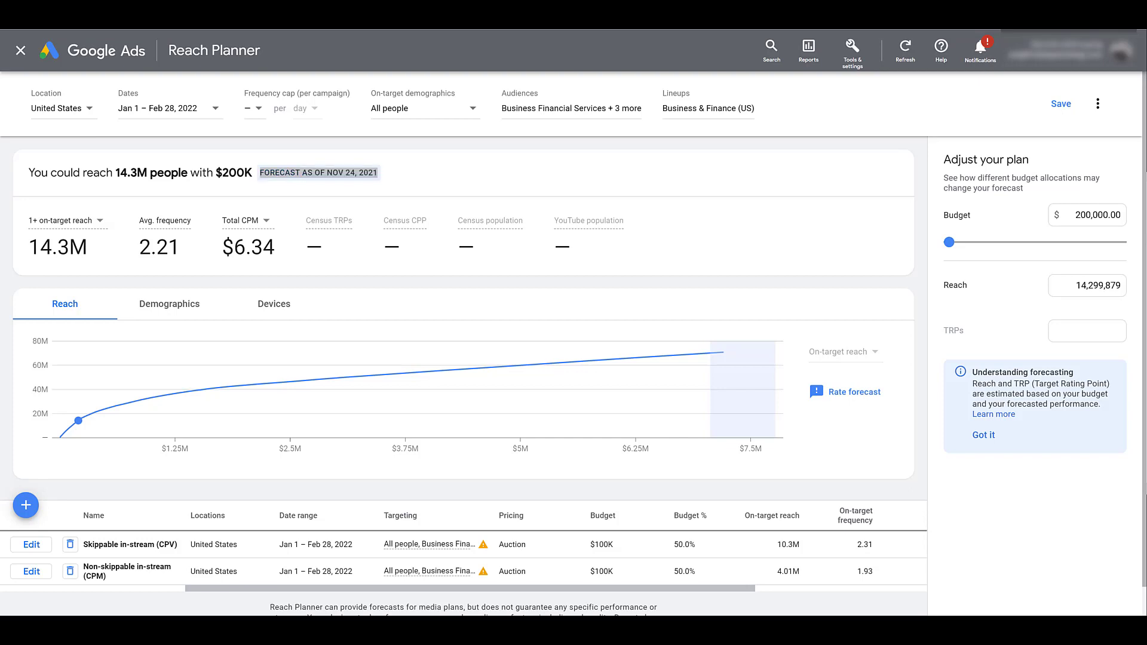
Switch the forecast chart to the Demographics view of reach by age and gender
left_click(395, 176)
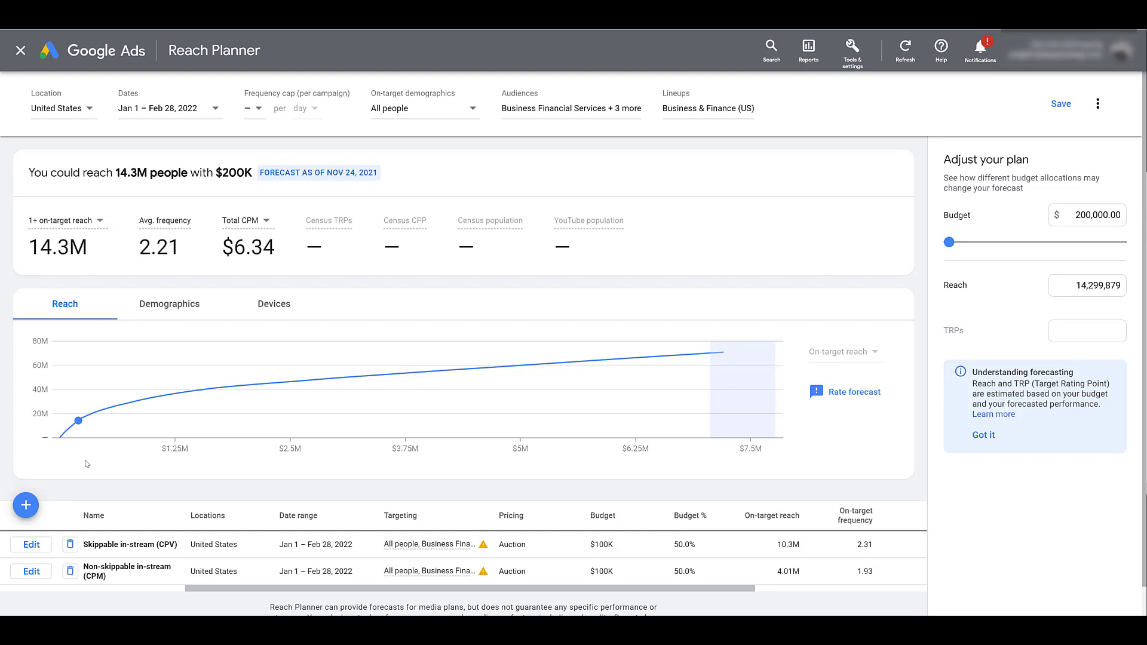
left_click(189, 316)
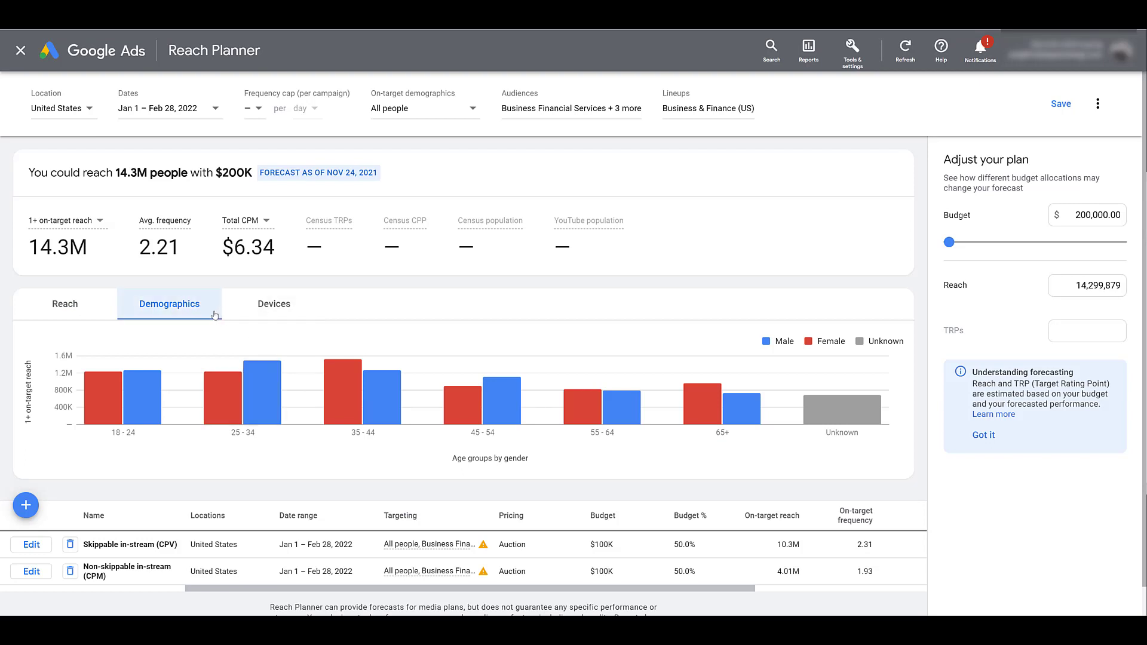
Show the Devices breakdown and reveal the TRP, impressions and cost columns
left_click(285, 314)
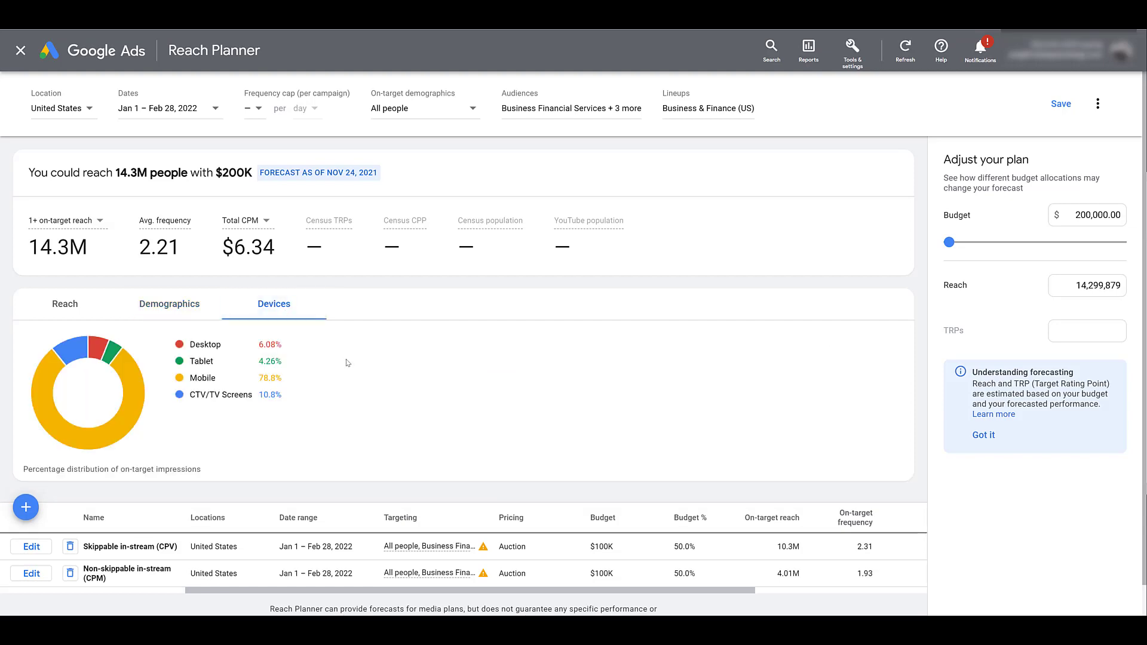
scroll(347, 363, "down", 1)
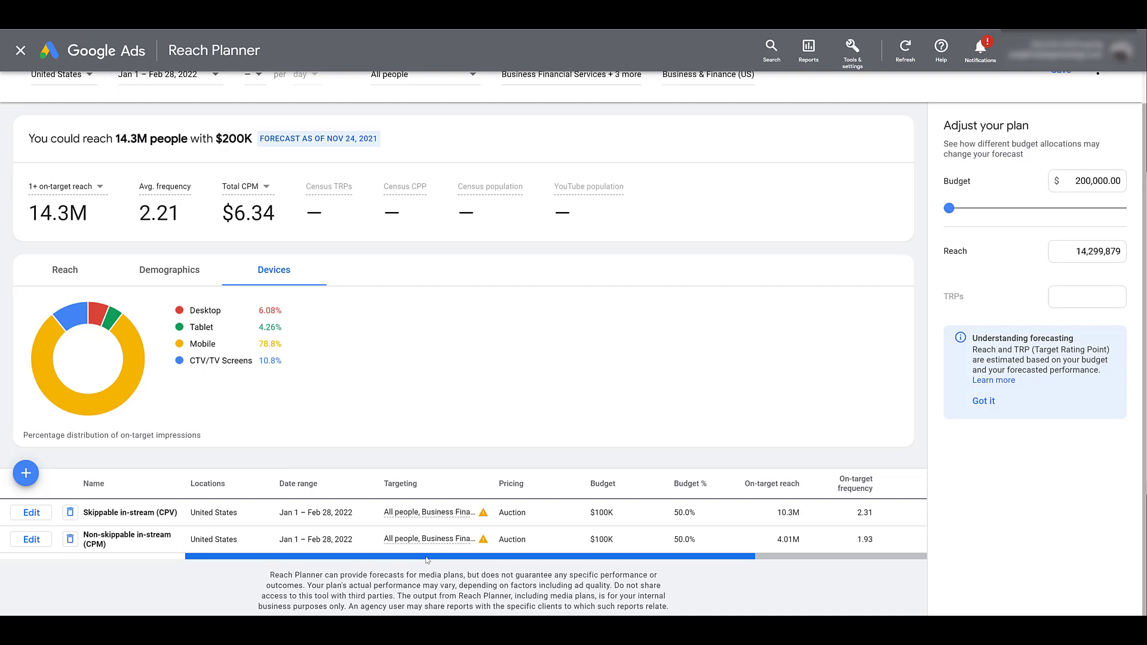
left_click_drag(425, 560, 610, 586)
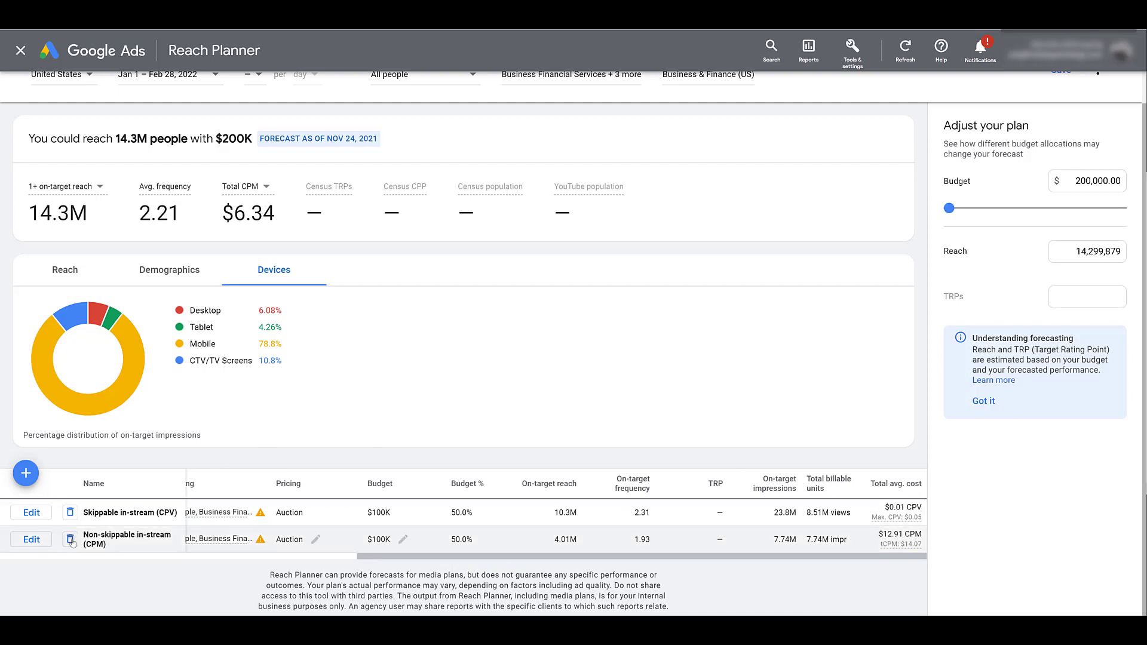
left_click(34, 515)
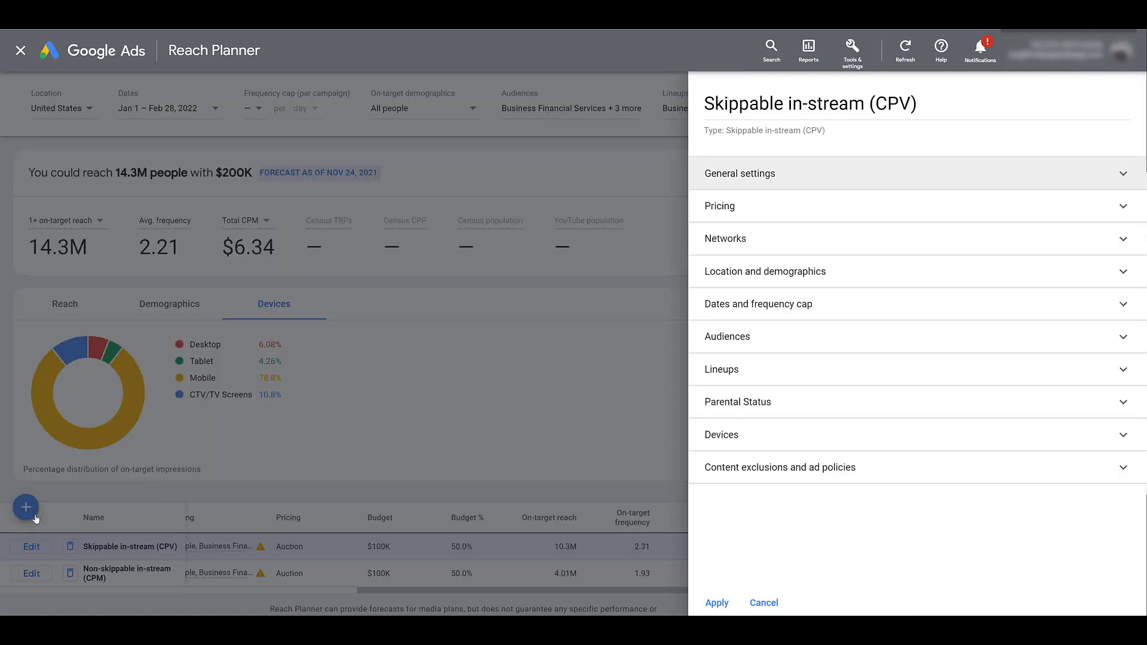
left_click(881, 175)
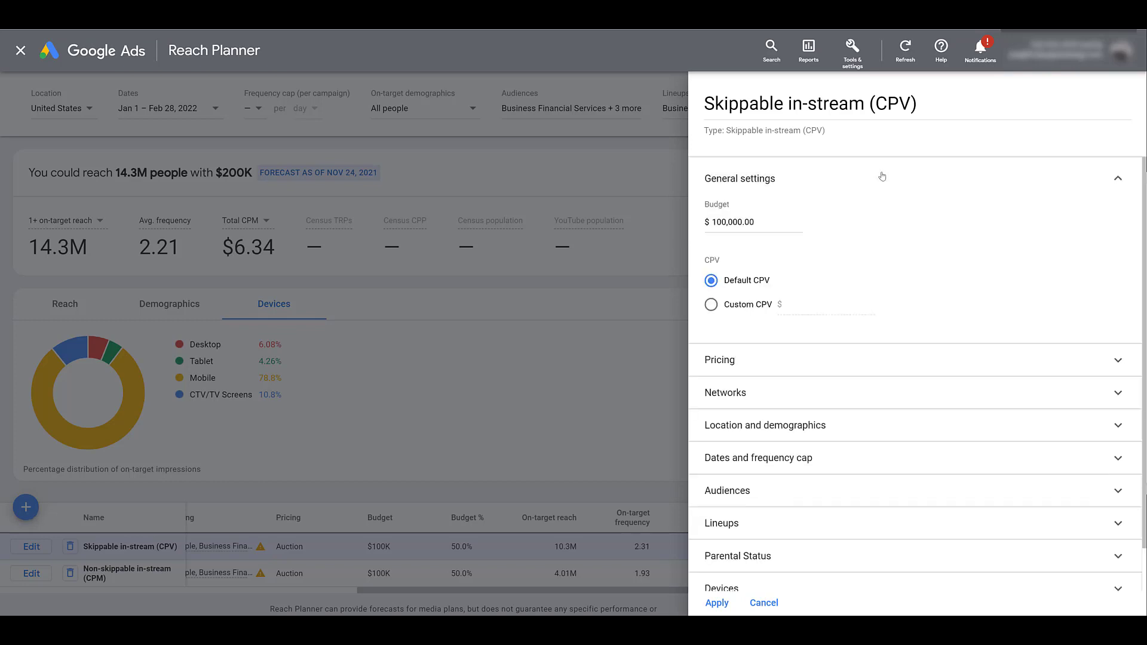
left_click(756, 305)
type("1")
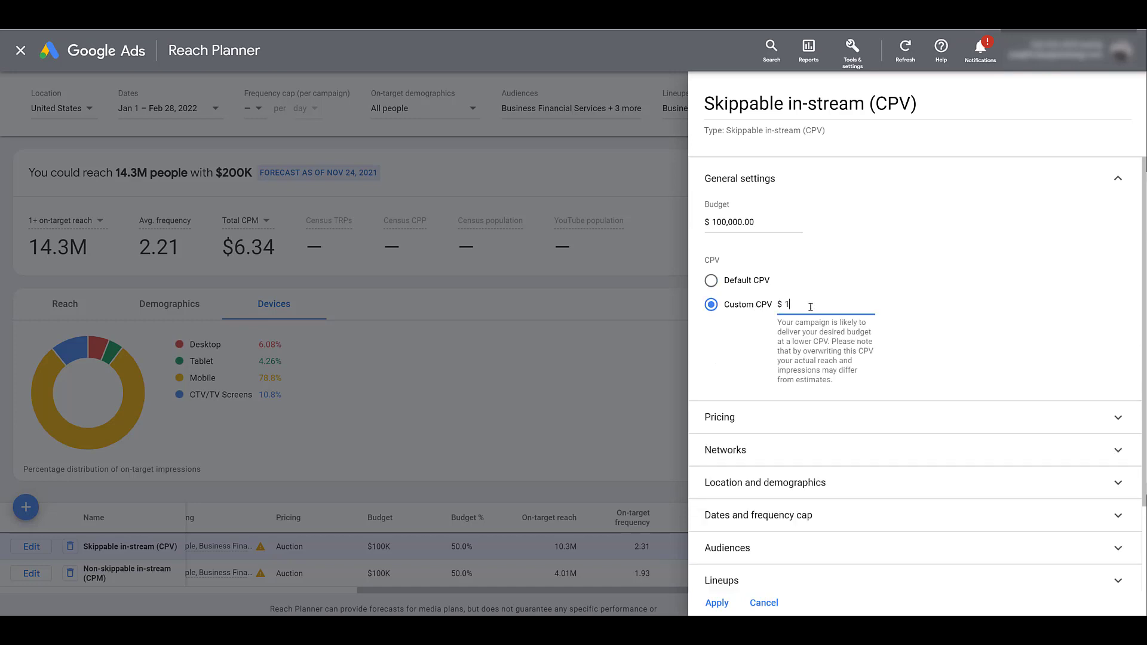
left_click(814, 427)
left_click(827, 508)
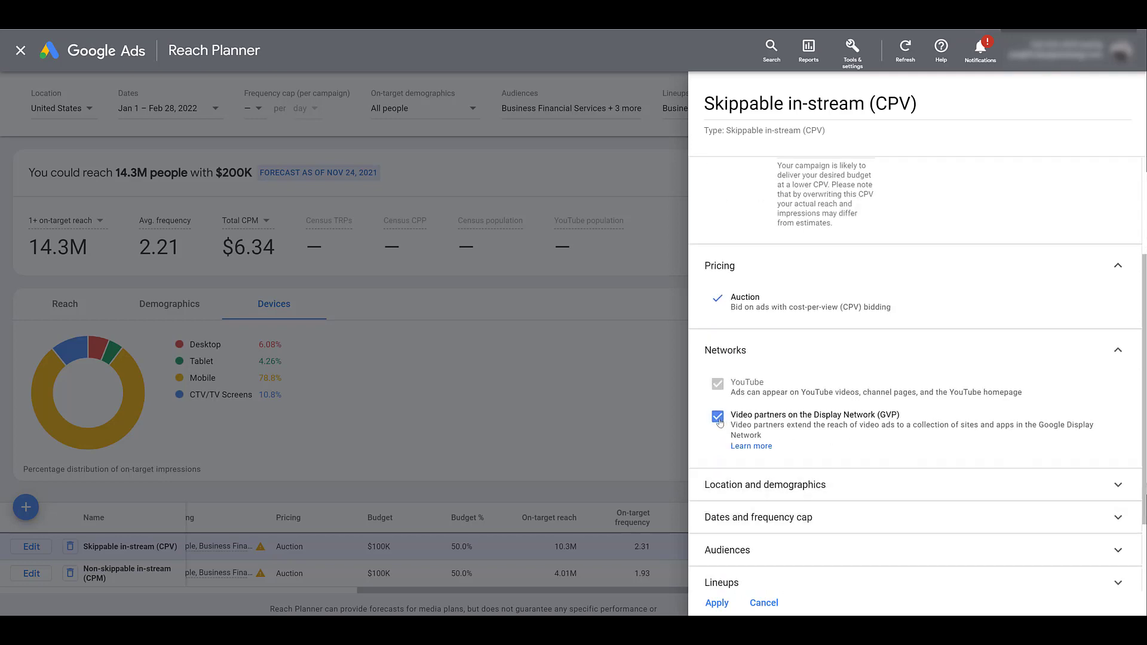
left_click(719, 418)
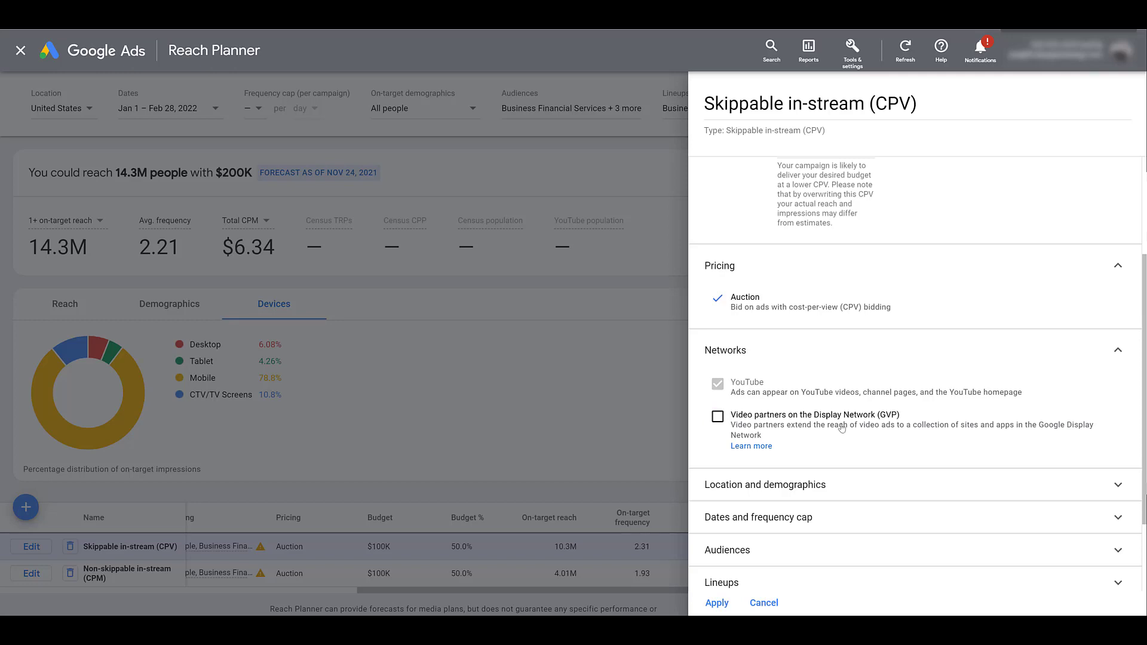
left_click(860, 490)
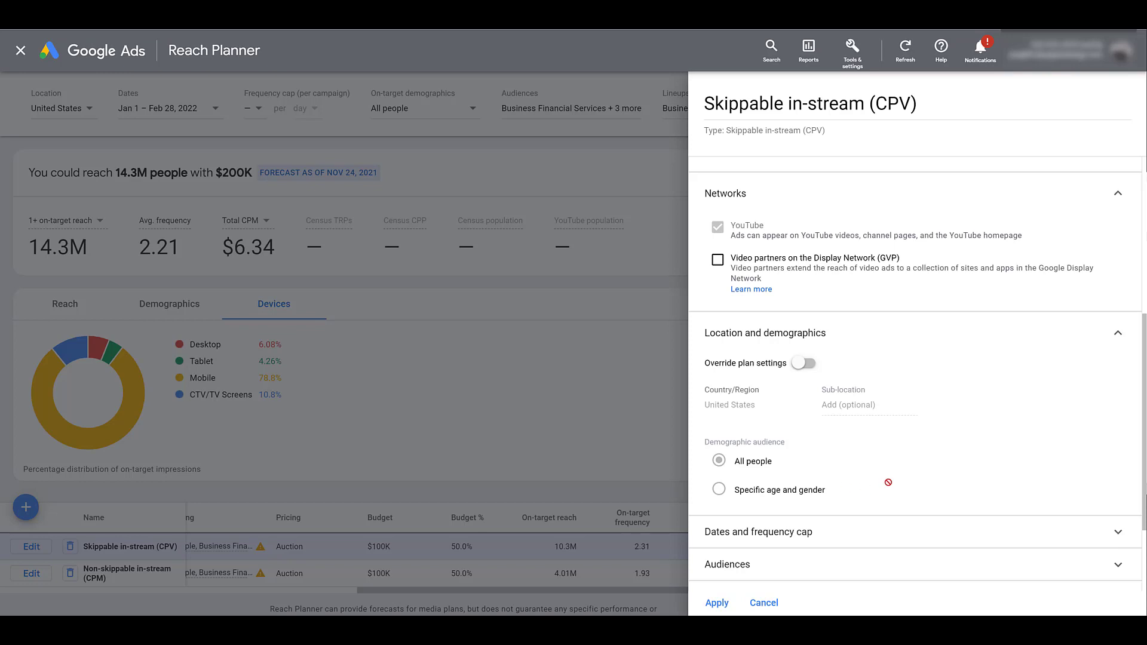
scroll(889, 481, "down", 2)
left_click(895, 434)
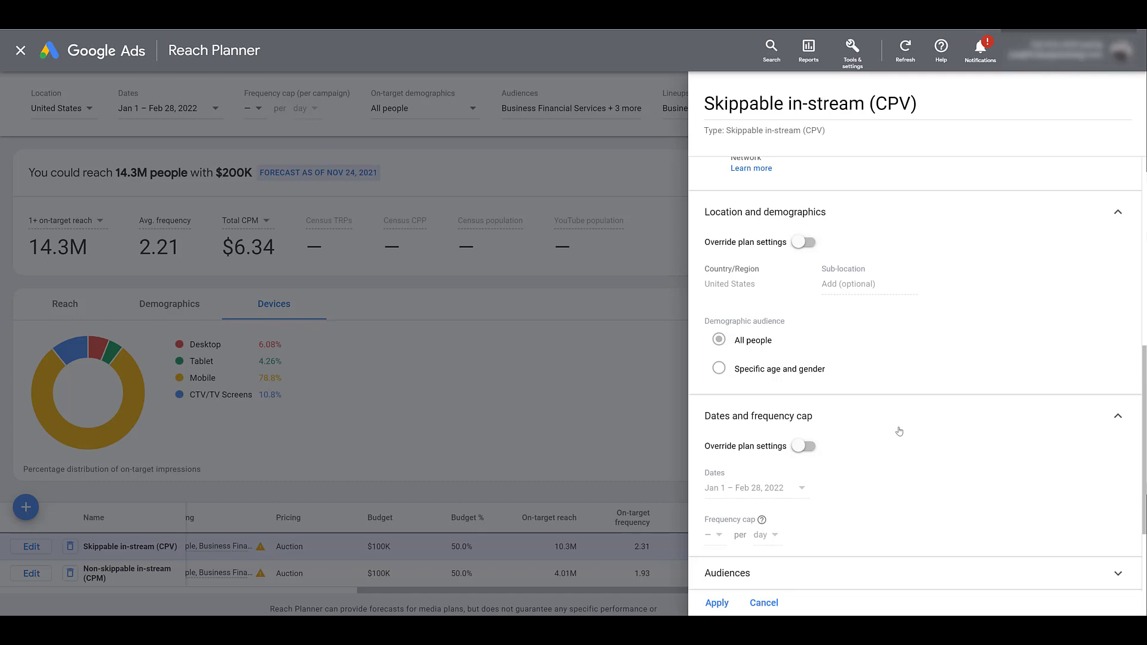
scroll(899, 431, "down", 2)
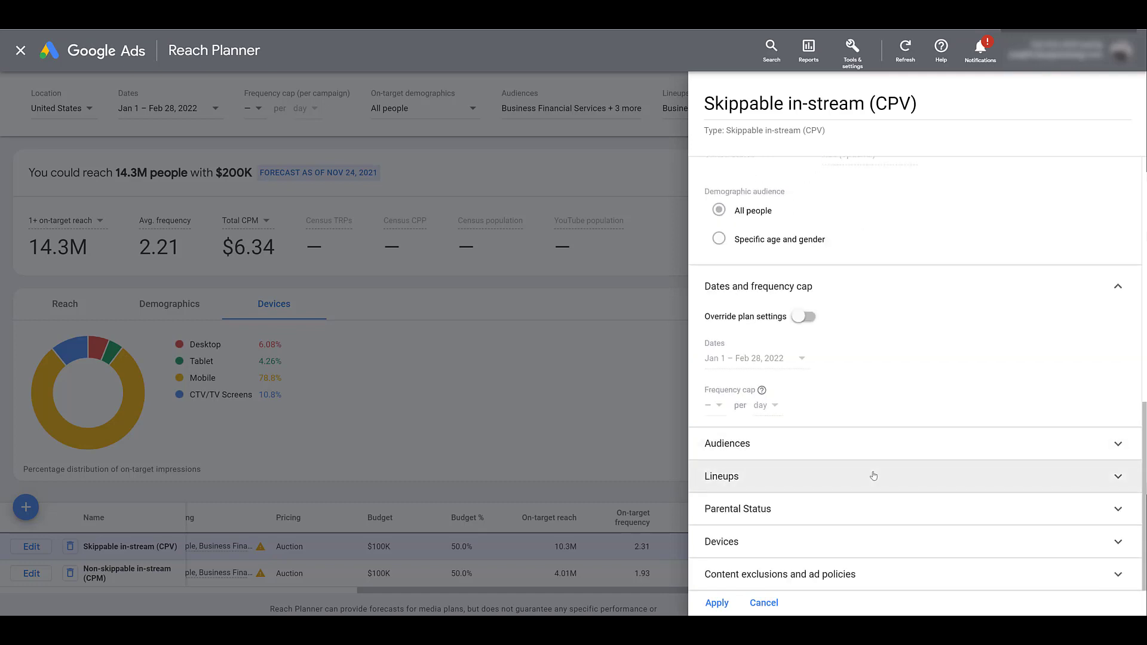
left_click(885, 510)
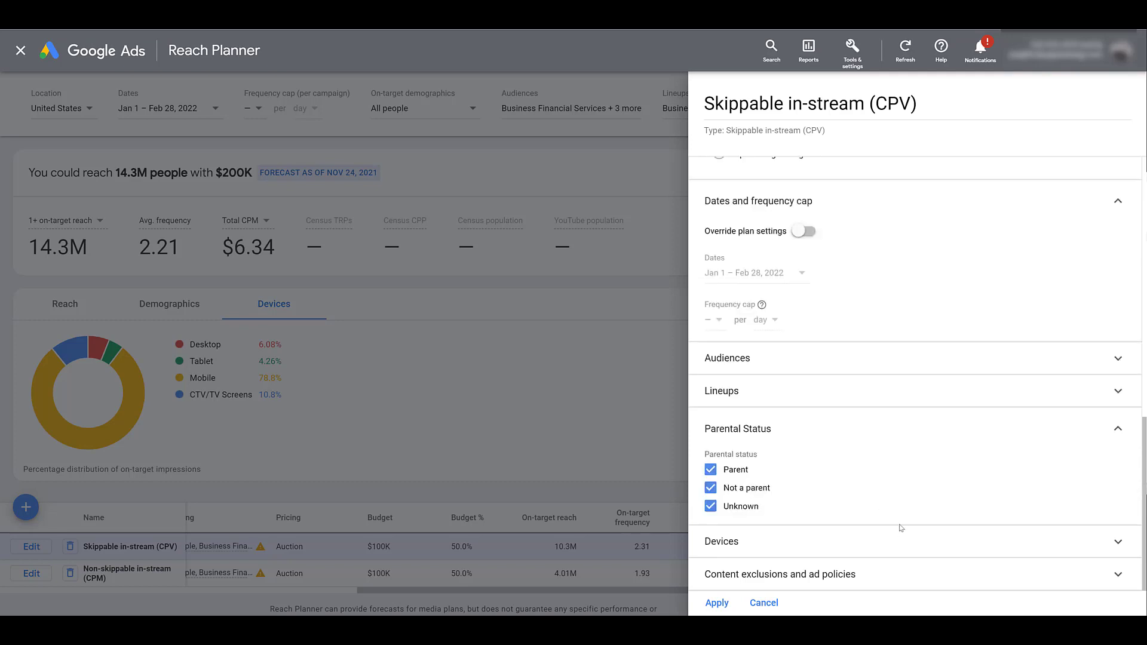
left_click(901, 540)
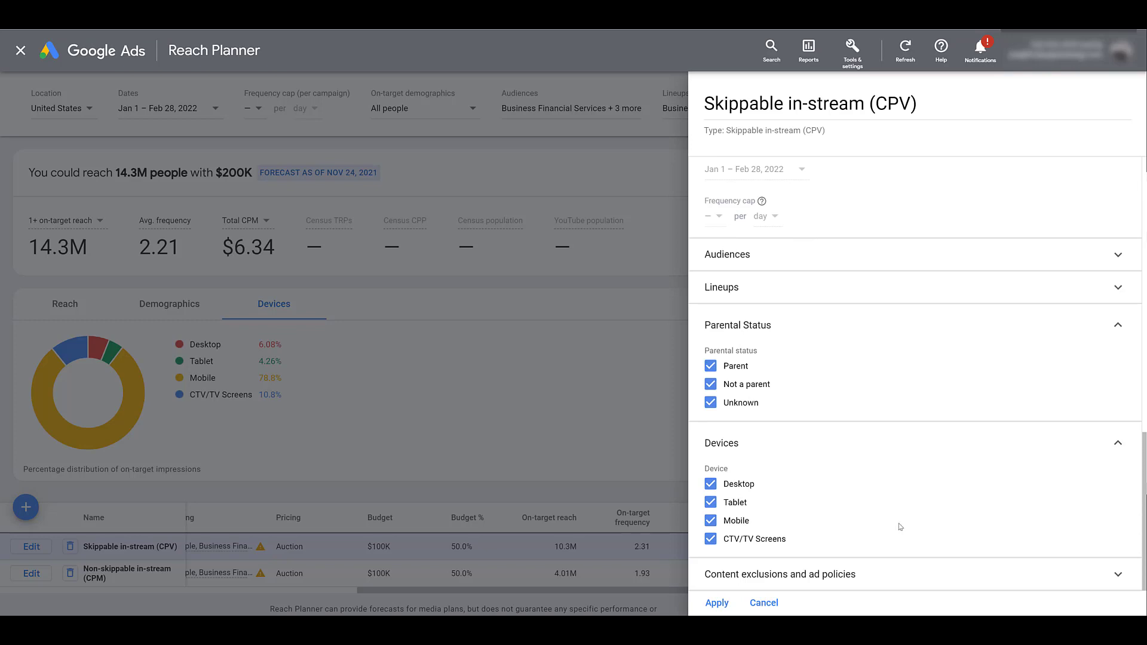
left_click(907, 576)
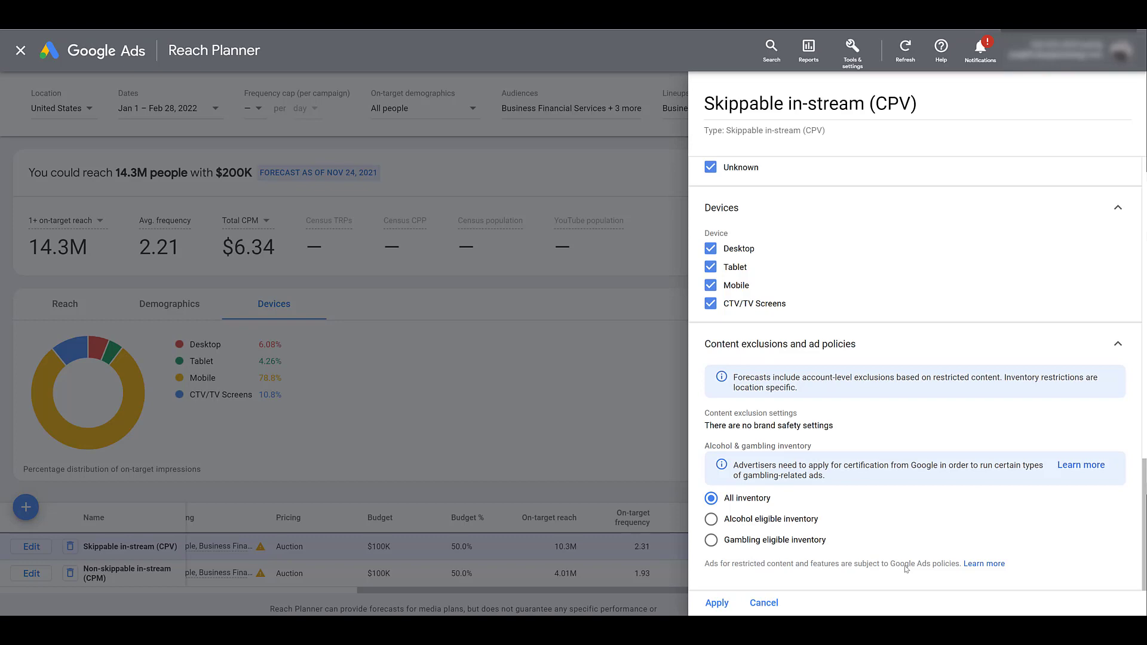
left_click(764, 603)
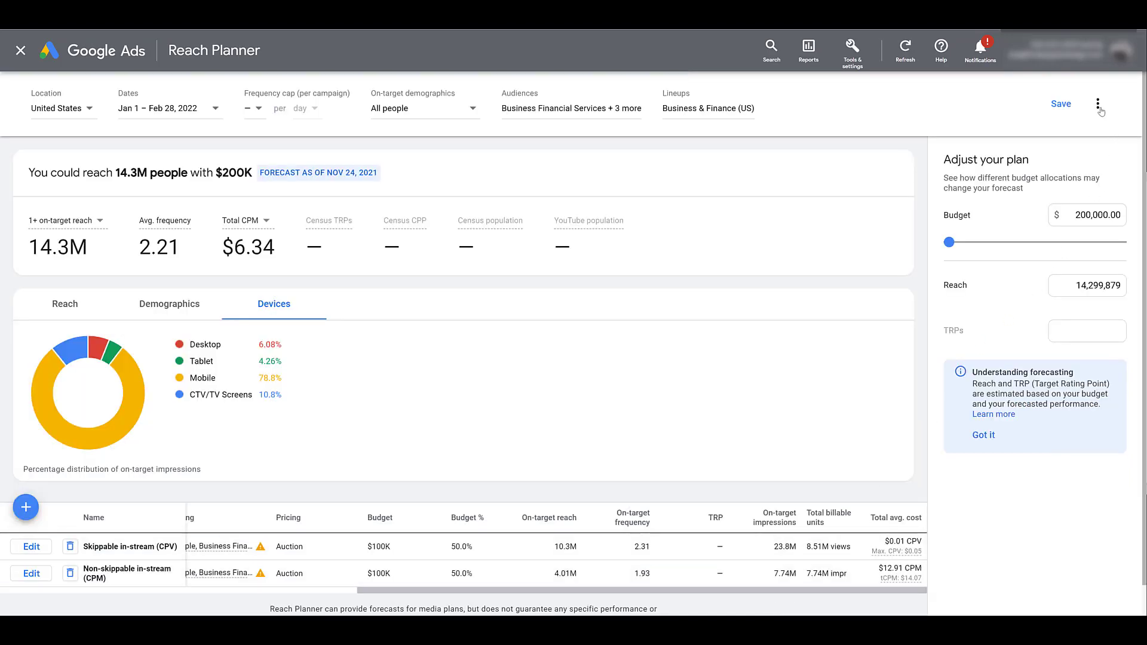
Save the plan as 'Business Audience 2022' and download it as plan_export.csv
left_click(1054, 105)
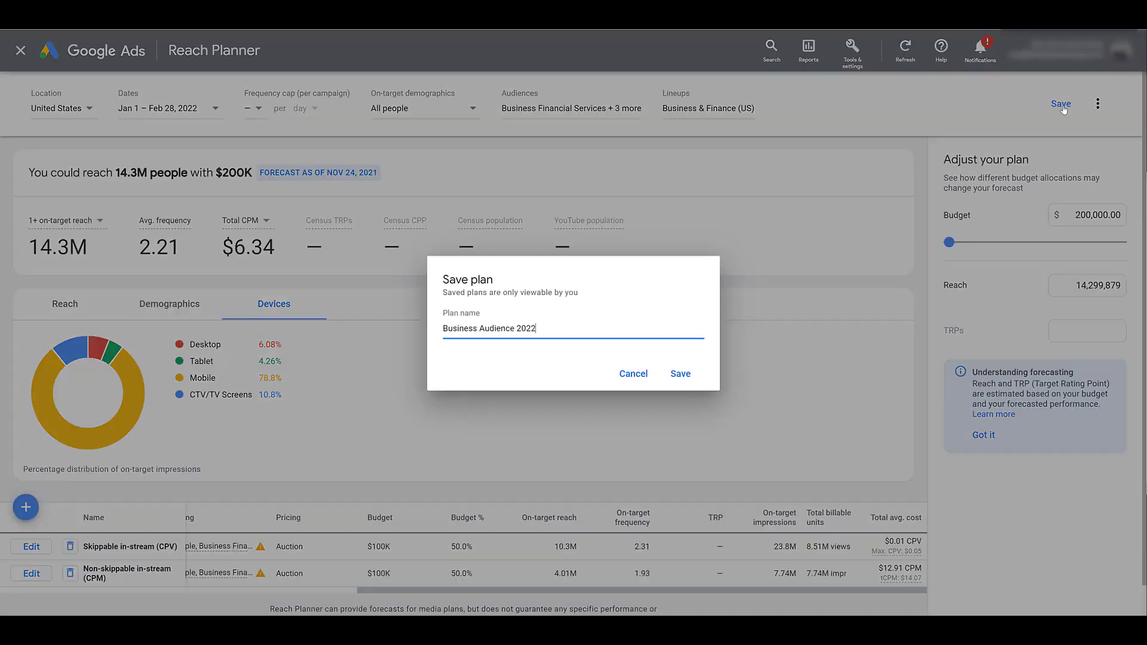
left_click(679, 373)
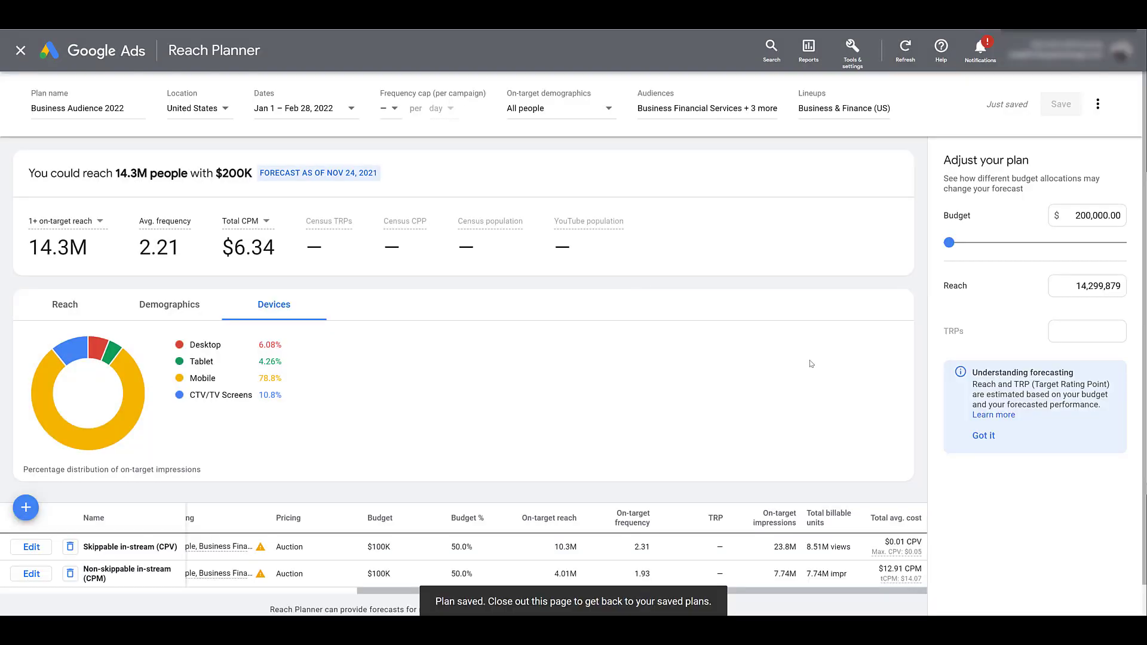
left_click(1098, 106)
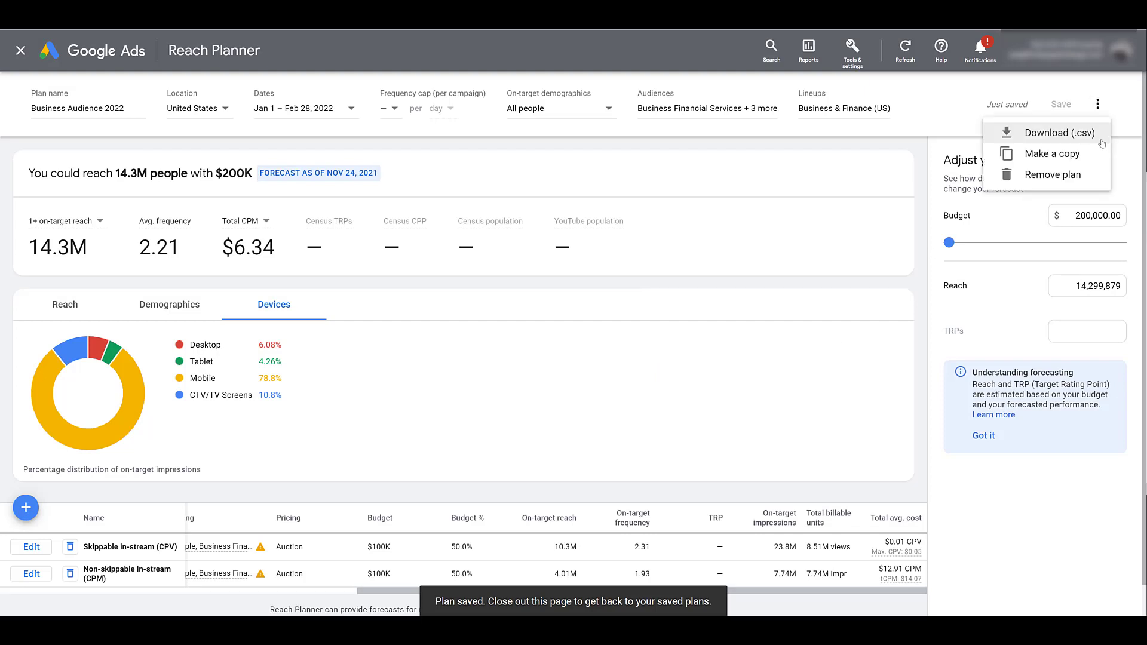
left_click(1101, 138)
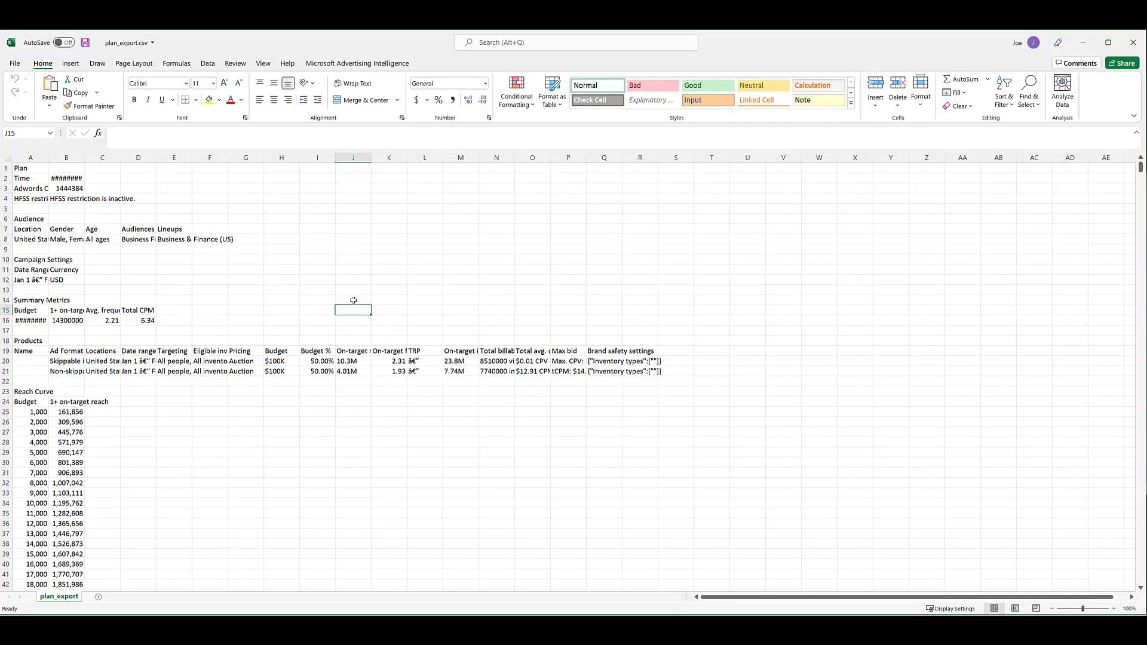
Scroll through plan_export.csv in Excel, then close the spreadsheet
scroll(353, 300, "down", 6)
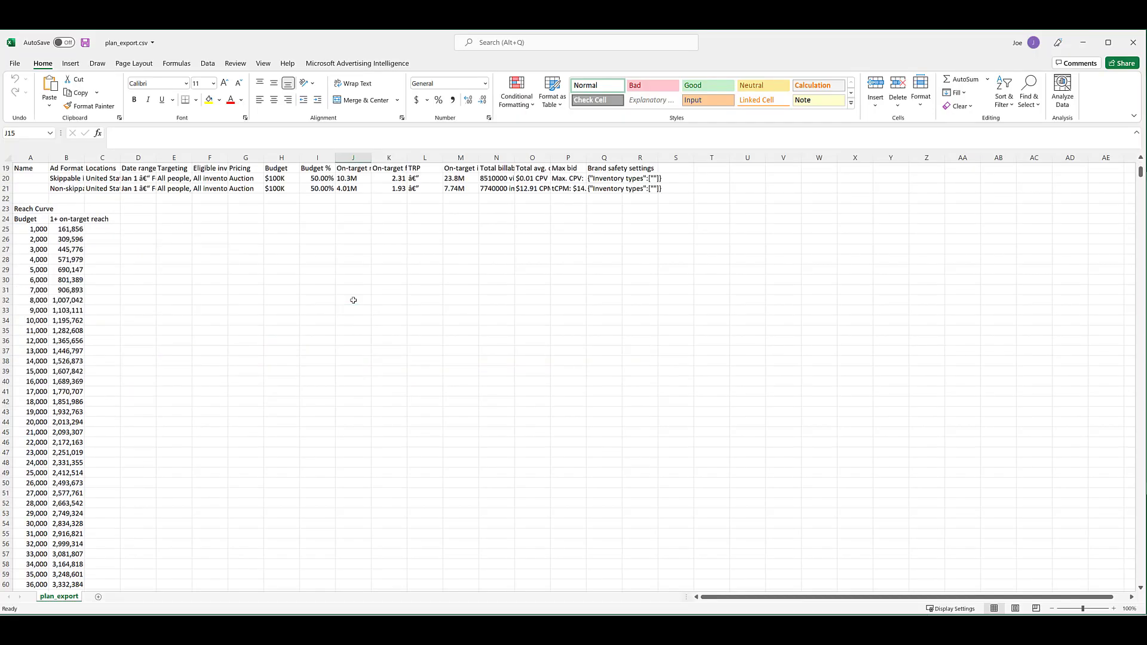
scroll(353, 300, "down", 19)
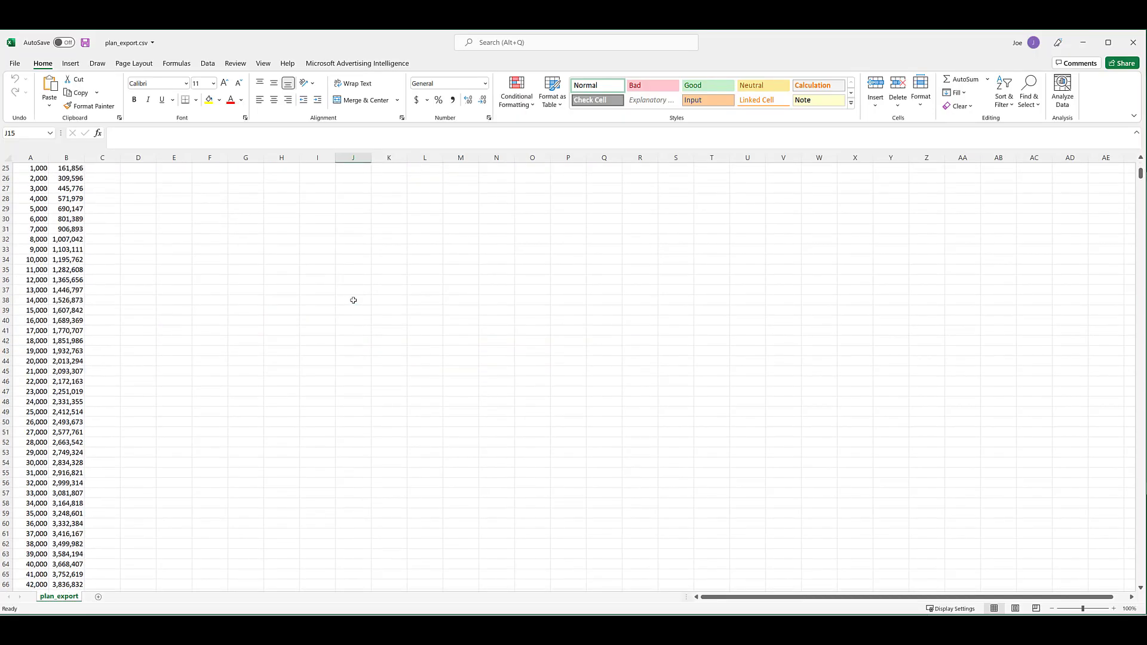
scroll(353, 300, "down", 3)
mouse_move(1141, 189)
left_mouse_down()
mouse_move(1142, 279)
mouse_move(1141, 168)
left_mouse_up()
left_click(1133, 46)
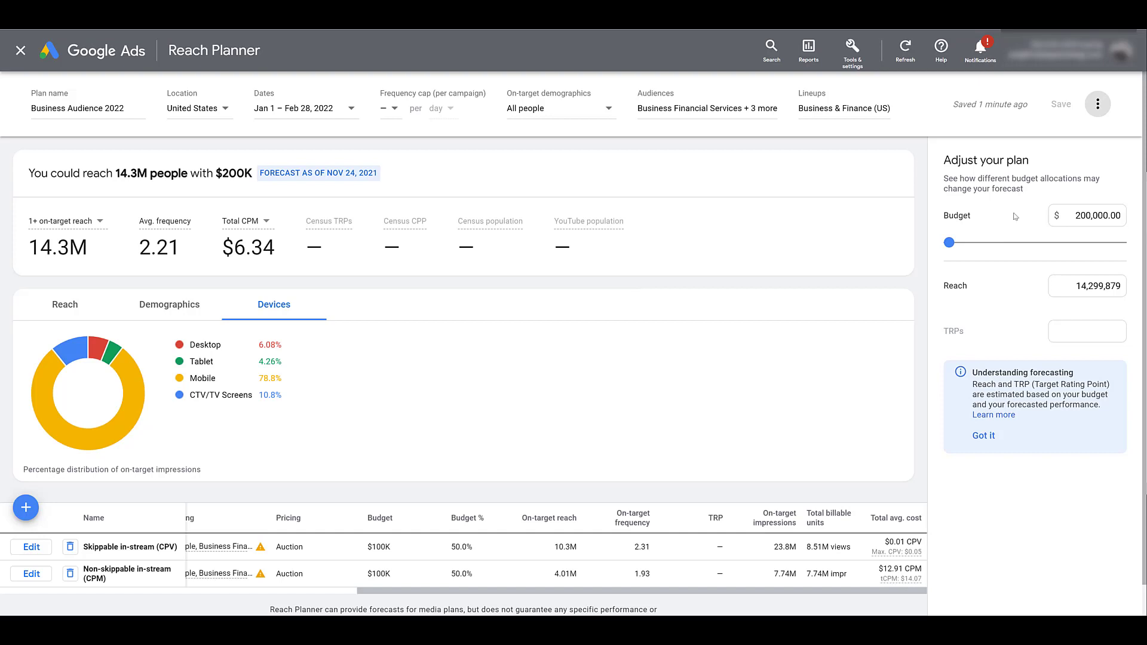
left_click(1098, 112)
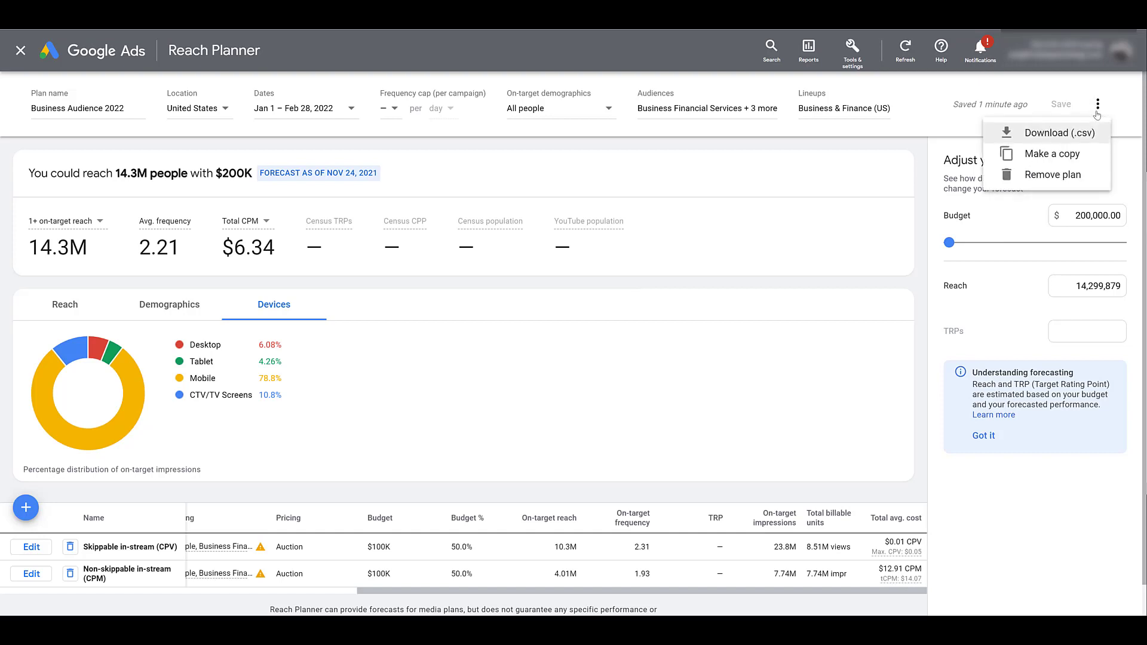
left_click(1092, 163)
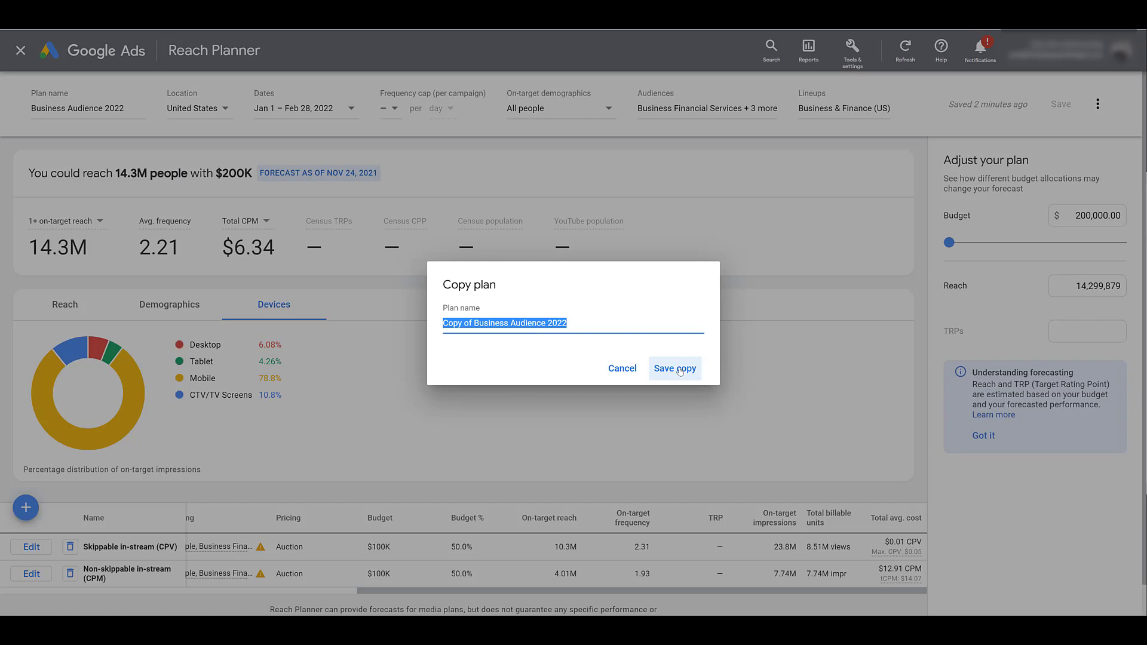
left_click(615, 370)
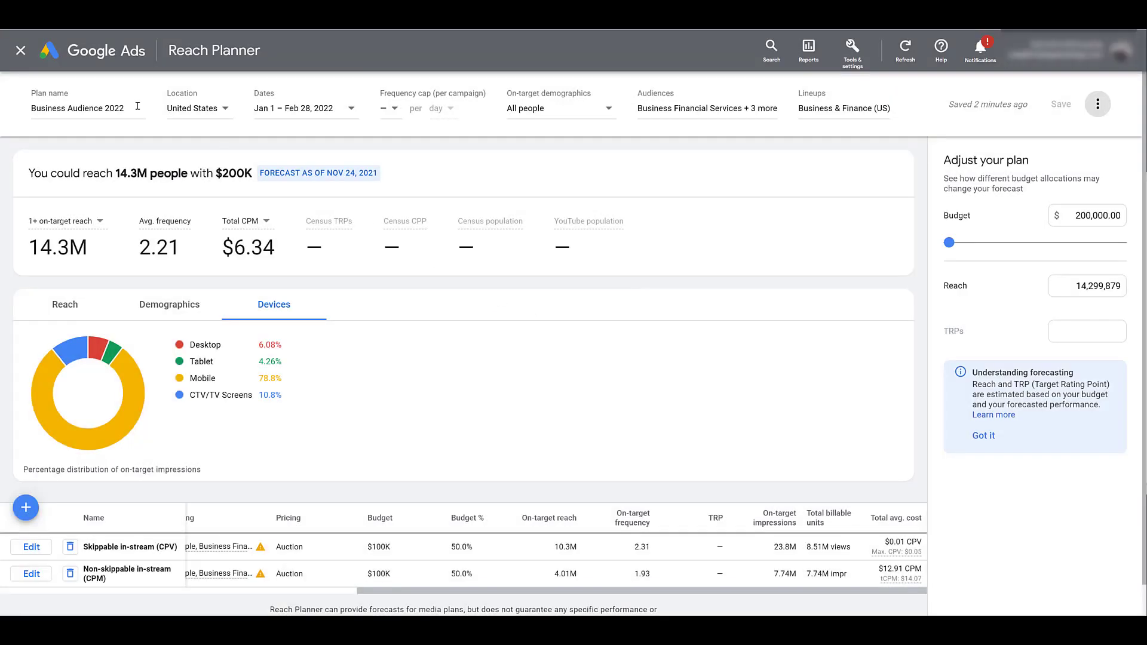
left_click(20, 51)
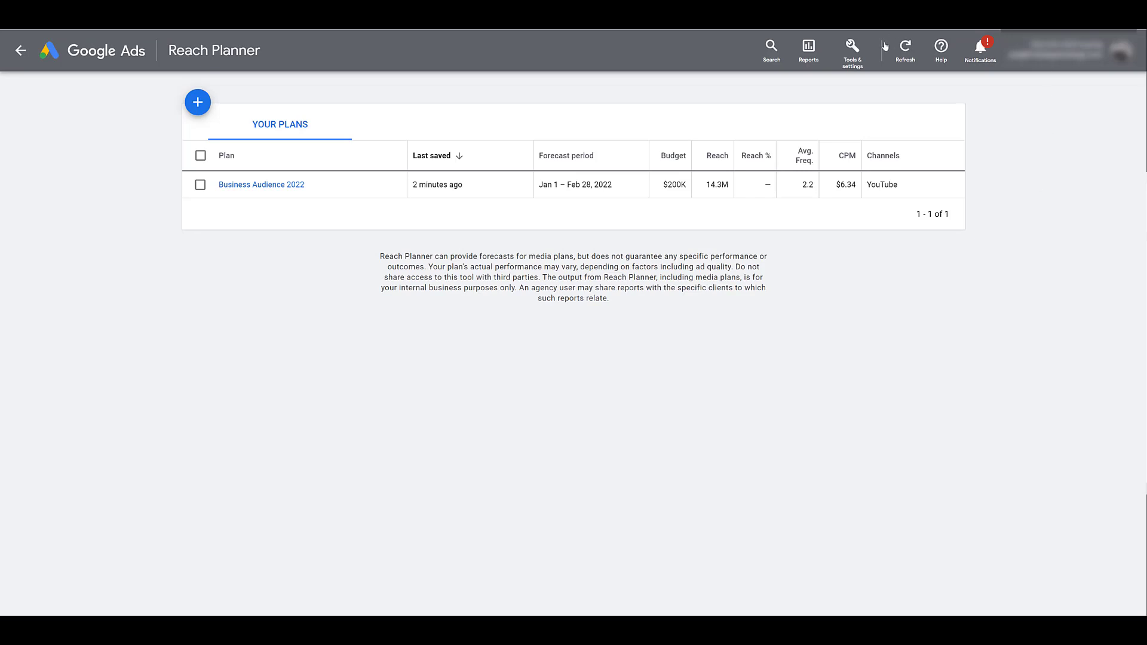
Go back to the Reach Planner plans list and create a new plan
left_click(862, 65)
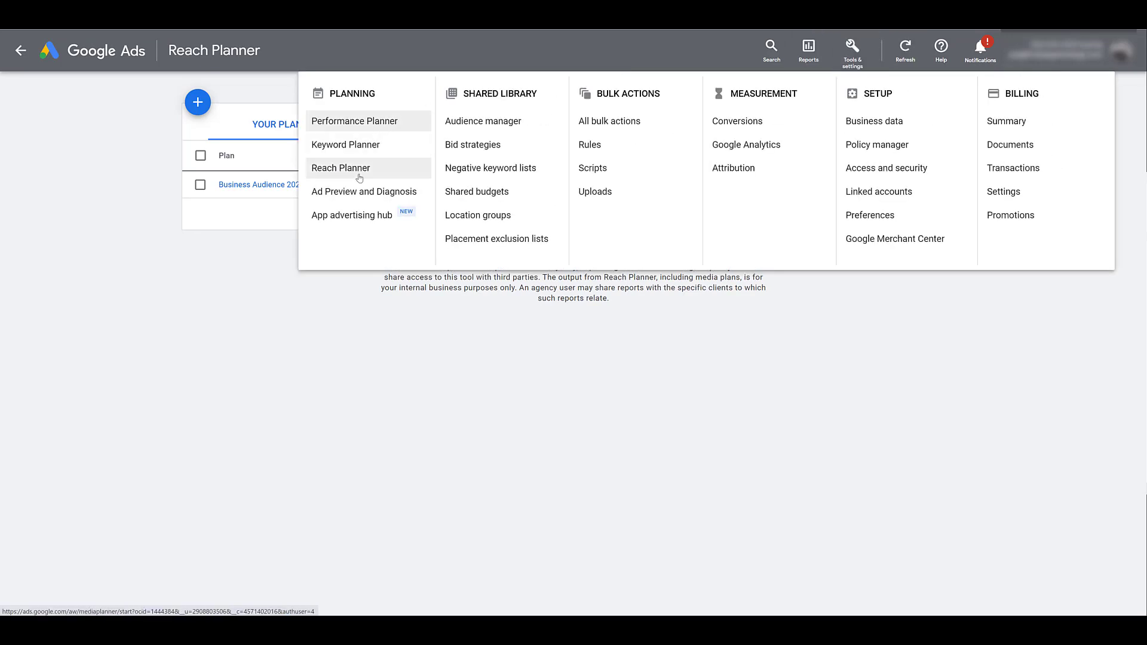
left_click(286, 335)
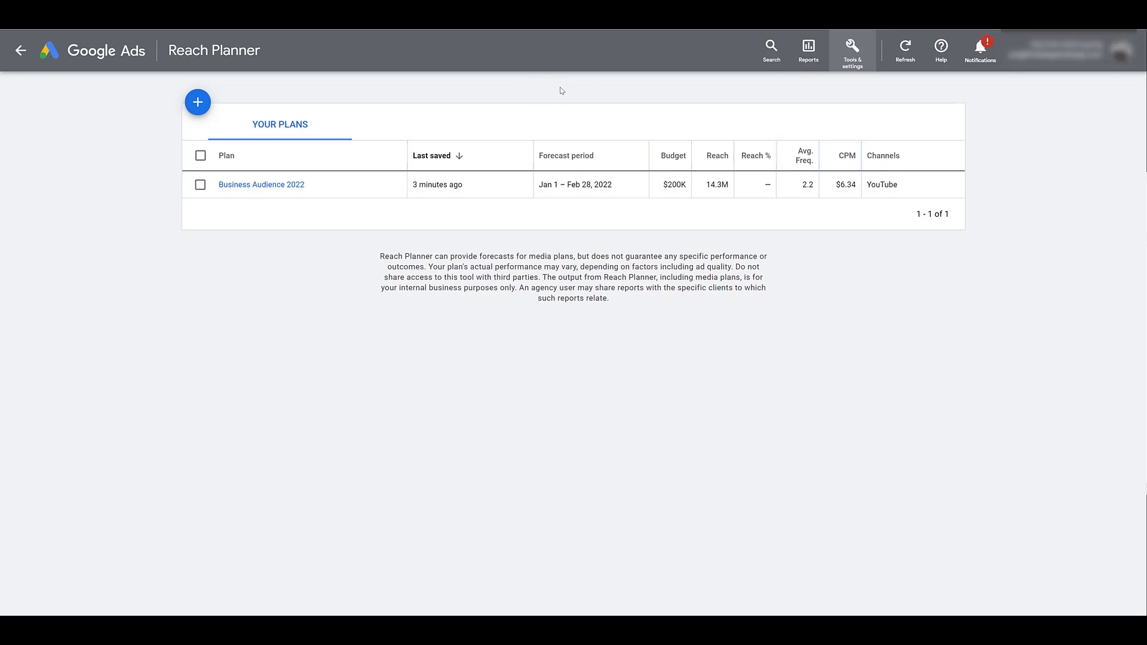
left_click(197, 103)
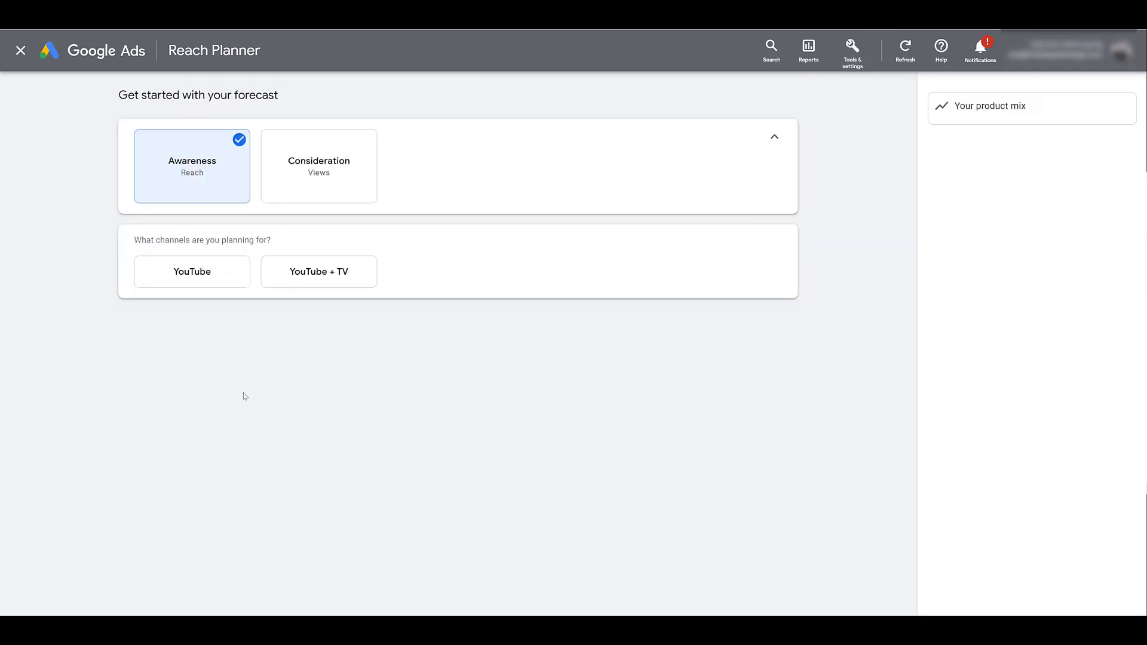